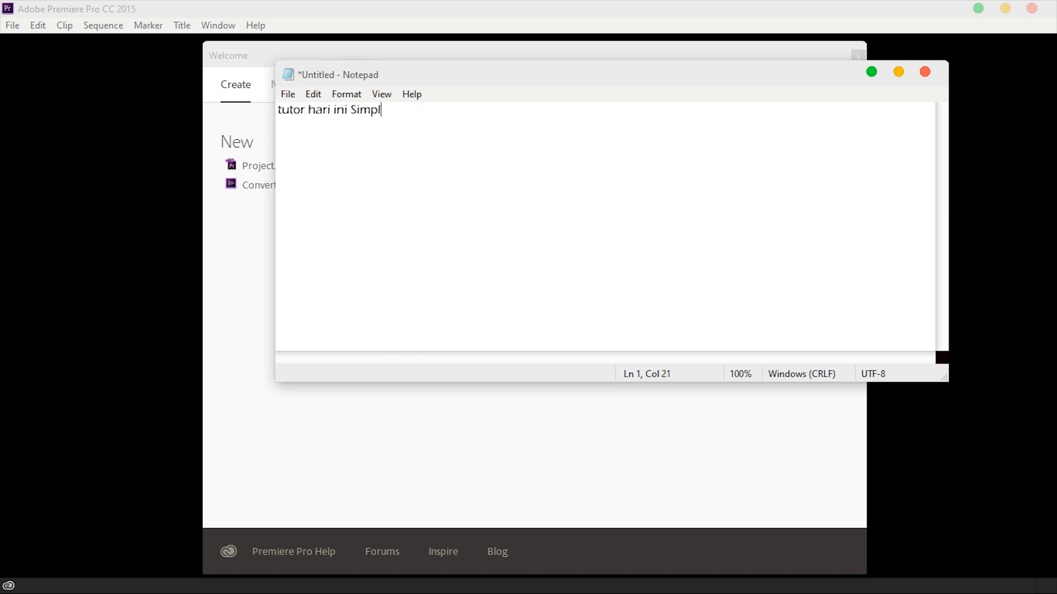
Clear the five typed intro notes from Notepad and bring Premiere Pro's Welcome screen forward
{"action": "key", "text": "ctrl+a"}
{"action": "key", "text": "BackSpace"}
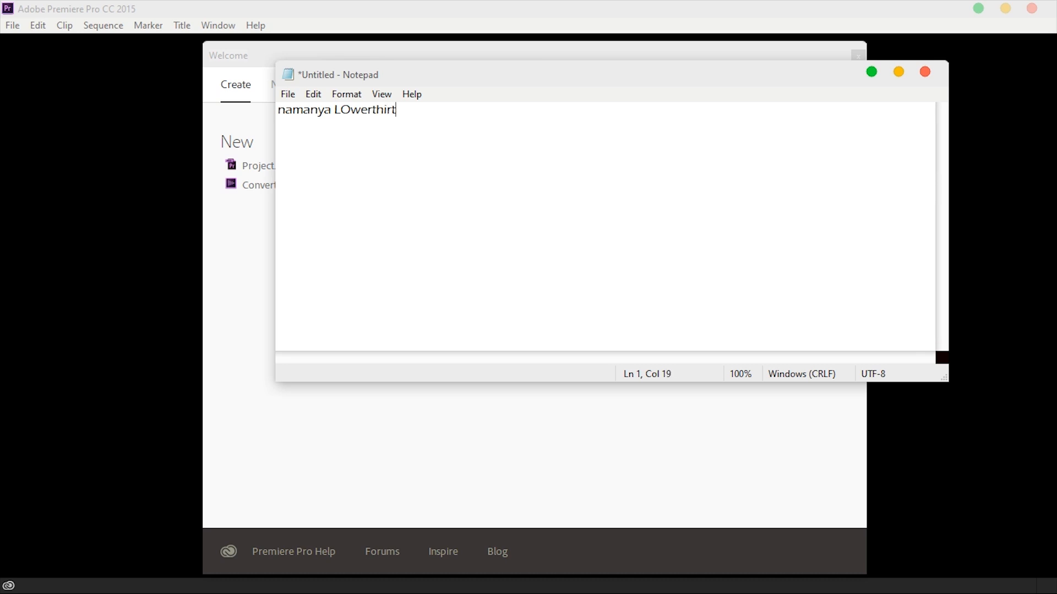
{"action": "key", "text": "ctrl+a"}
{"action": "key", "text": "BackSpace"}
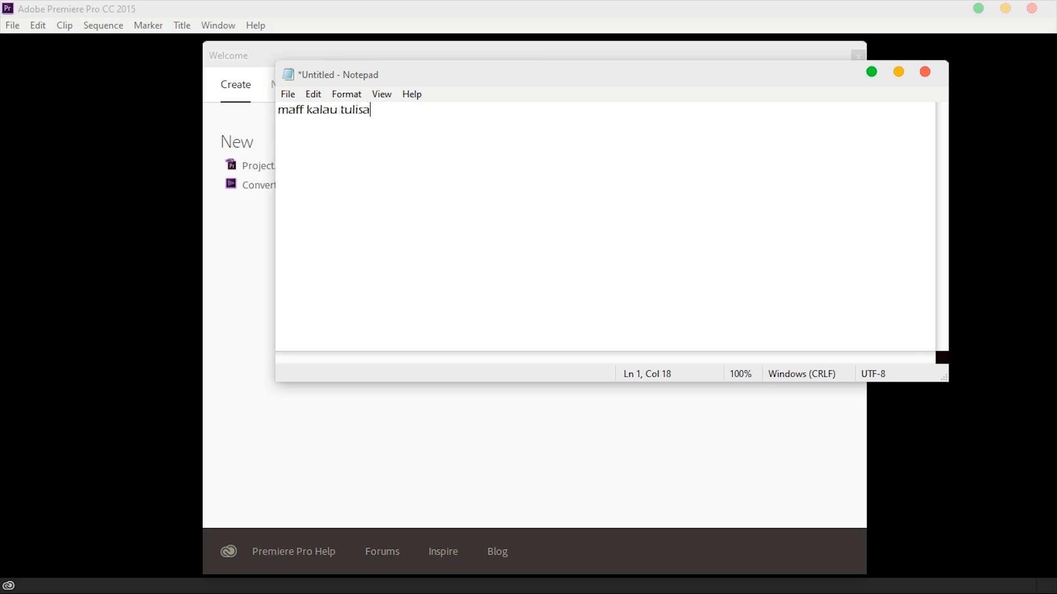
{"action": "key", "text": "ctrl+a"}
{"action": "key", "text": "BackSpace"}
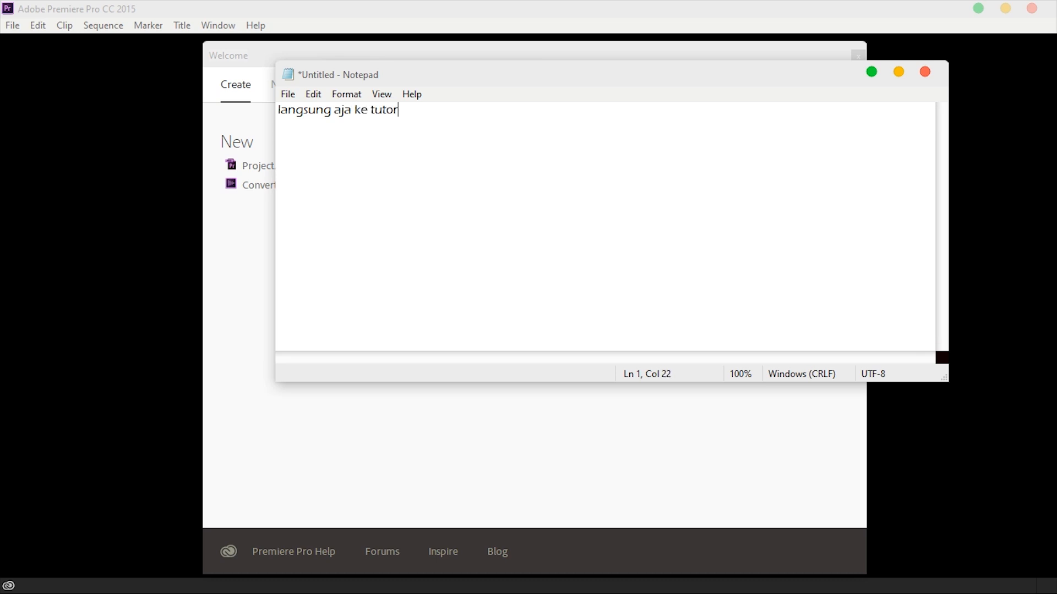
{"action": "key", "text": "ctrl+a"}
{"action": "key", "text": "BackSpace"}
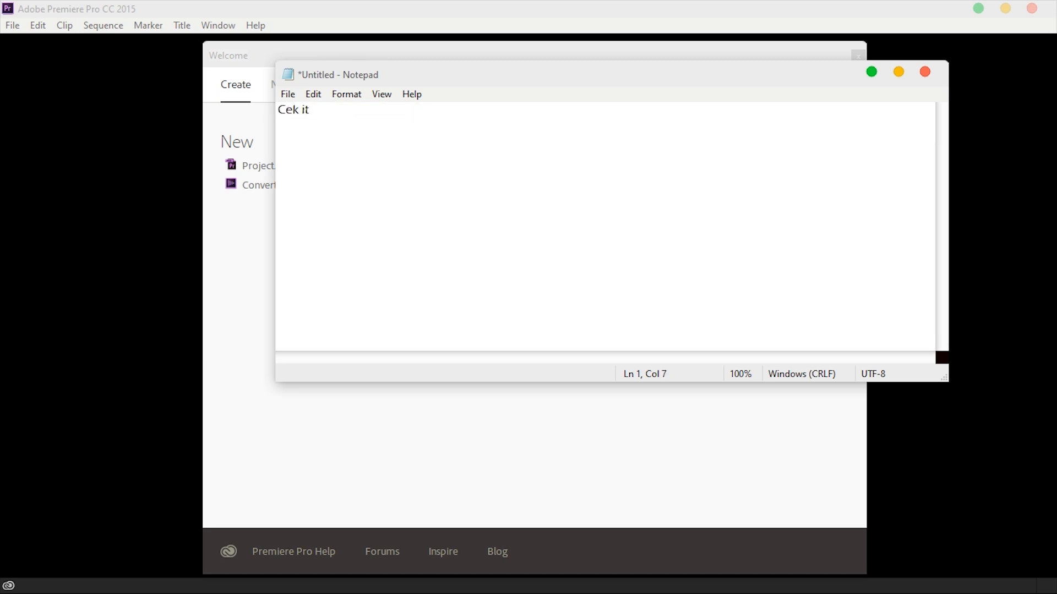
{"action": "key", "text": "ctrl+a"}
{"action": "key", "text": "BackSpace"}
{"action": "left_click", "coordinate": [259, 255]}
{"action": "left_click", "coordinate": [274, 166]}
Create a new Premiere Pro project named 'lowerthirt'
{"action": "left_click", "coordinate": [12, 26]}
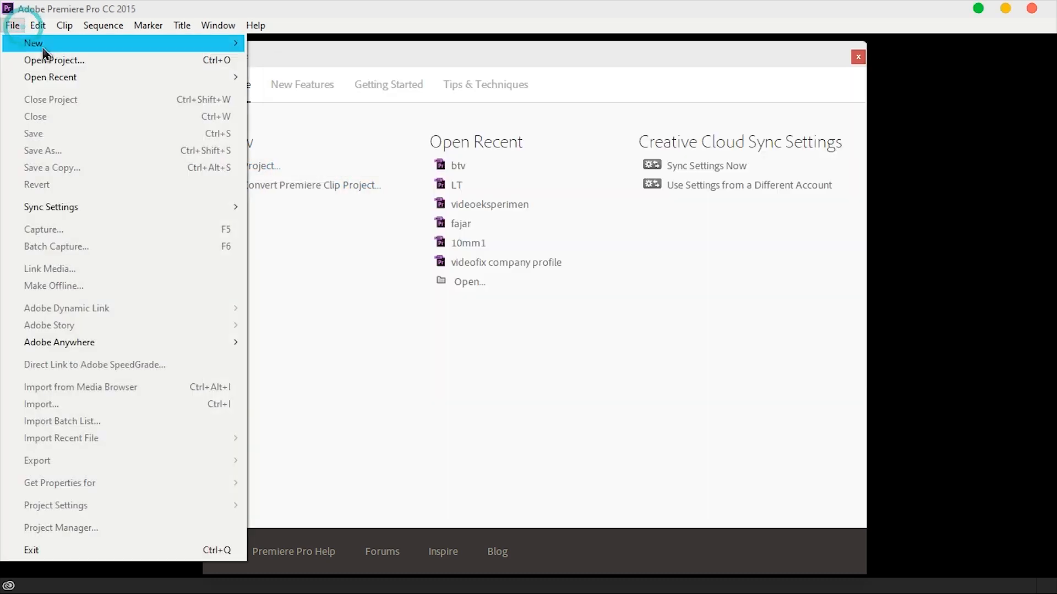
{"action": "mouse_move", "coordinate": [193, 48]}
{"action": "left_click", "coordinate": [272, 42]}
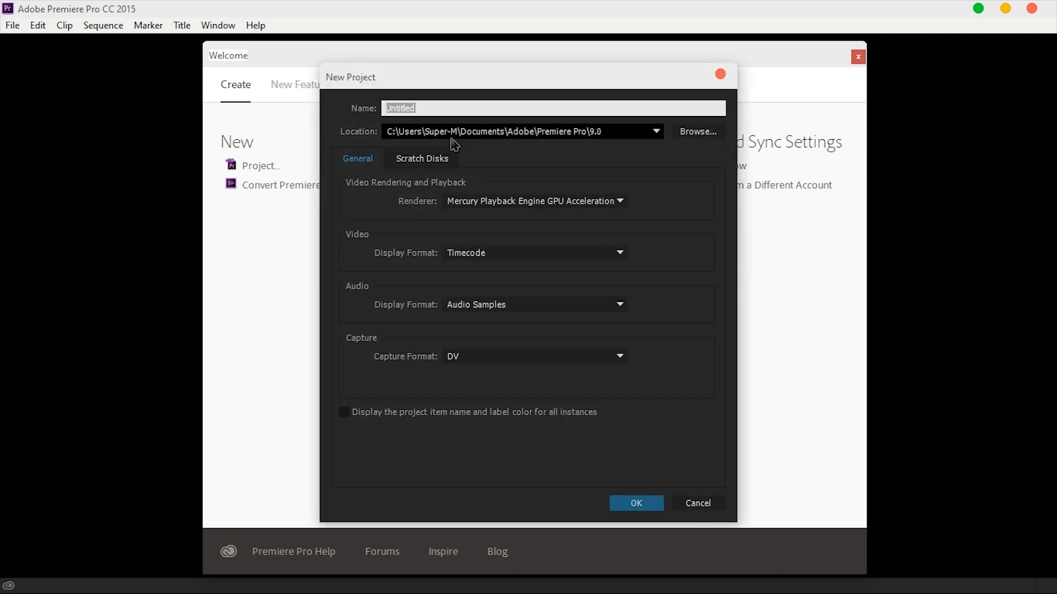
{"action": "type", "text": "lowerthirt"}
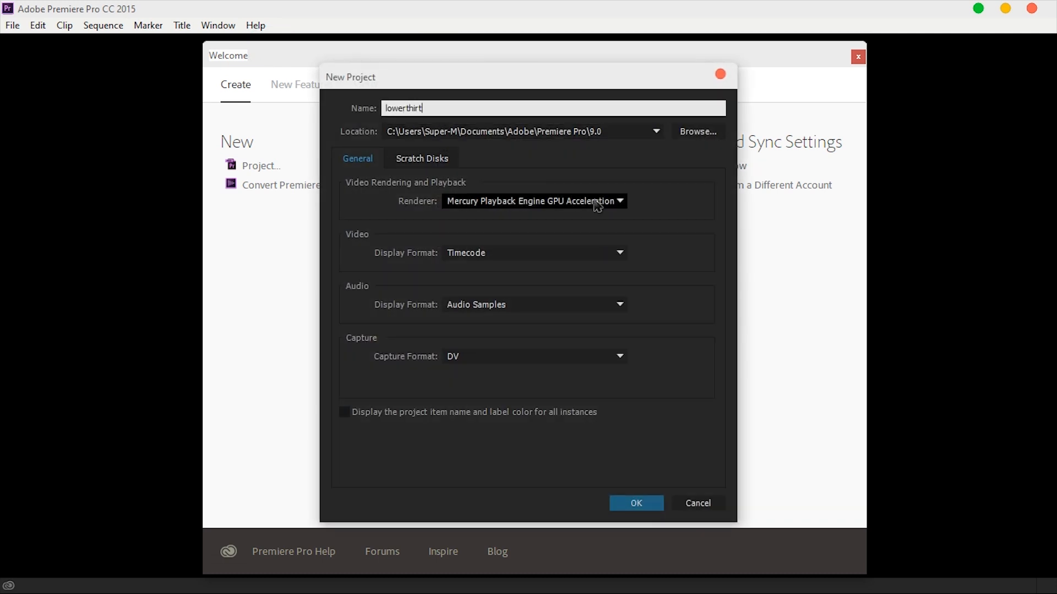
{"action": "left_click", "coordinate": [649, 504]}
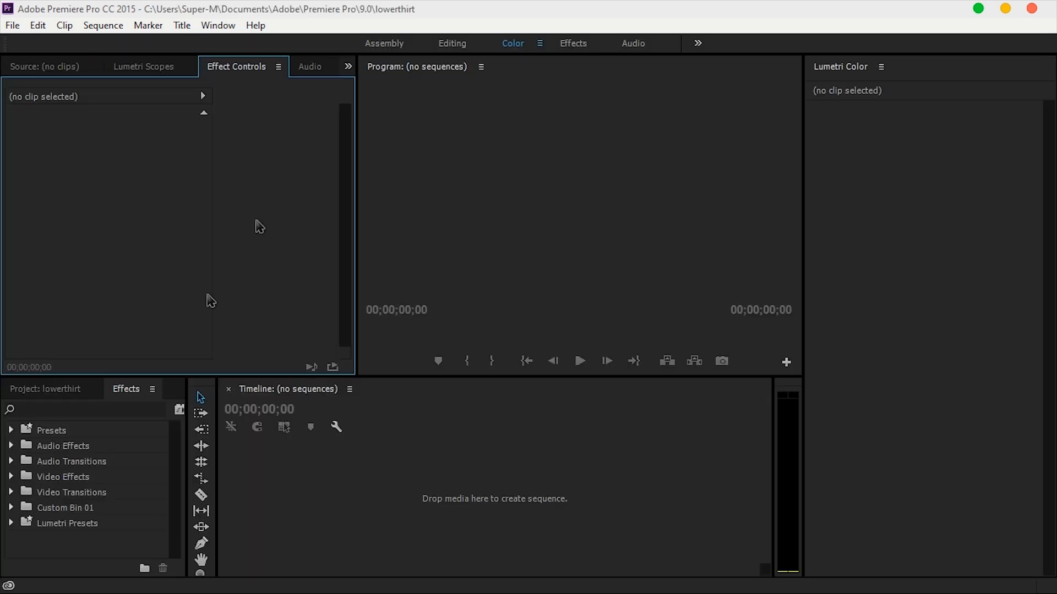
Add a Digital SLR 1080p DSLR 1080p30 sequence named 'lower'
{"action": "left_click", "coordinate": [12, 25]}
{"action": "mouse_move", "coordinate": [88, 45]}
{"action": "left_click", "coordinate": [463, 58]}
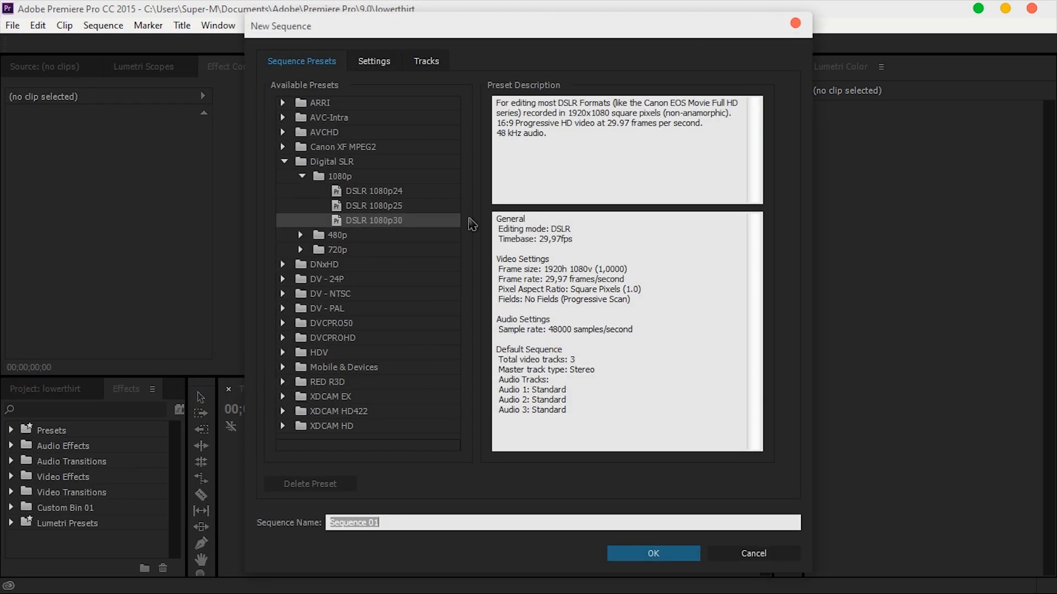
{"action": "left_click", "coordinate": [390, 528]}
{"action": "type", "text": "lo"}
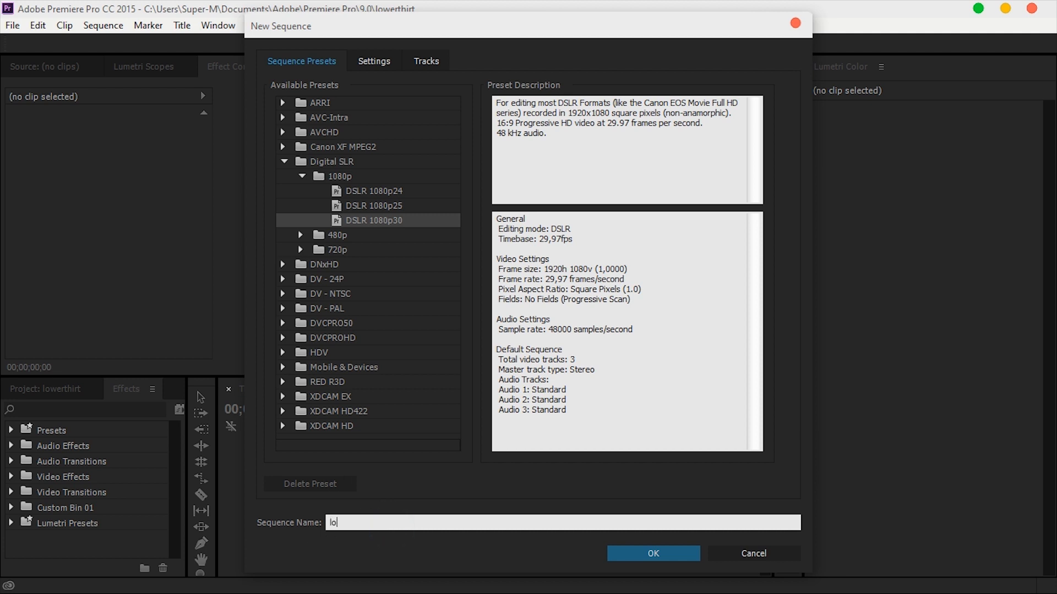
{"action": "type", "text": "wer"}
{"action": "left_click", "coordinate": [658, 554]}
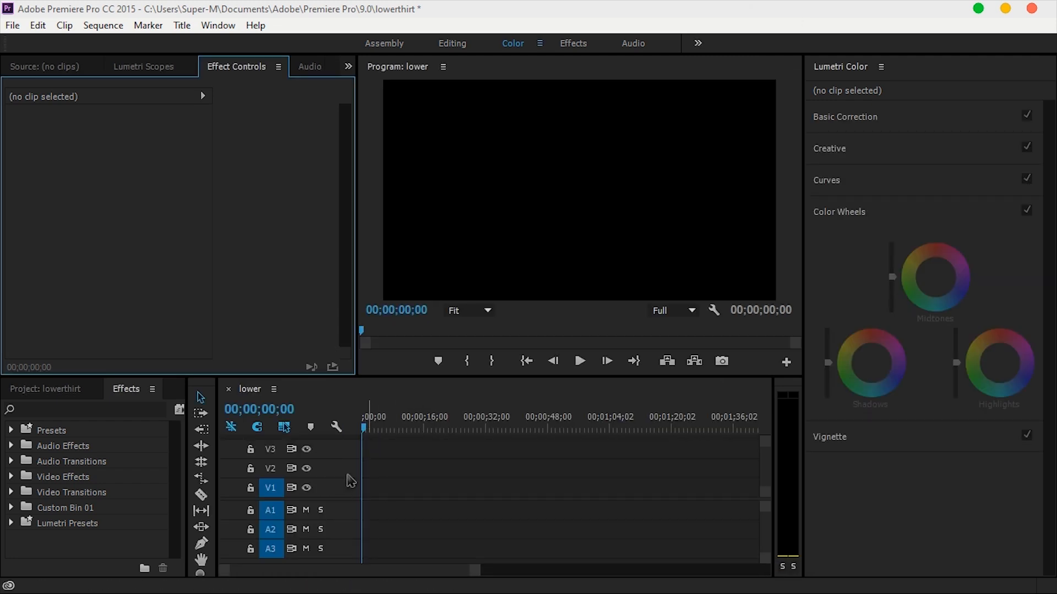
{"action": "left_click", "coordinate": [181, 25]}
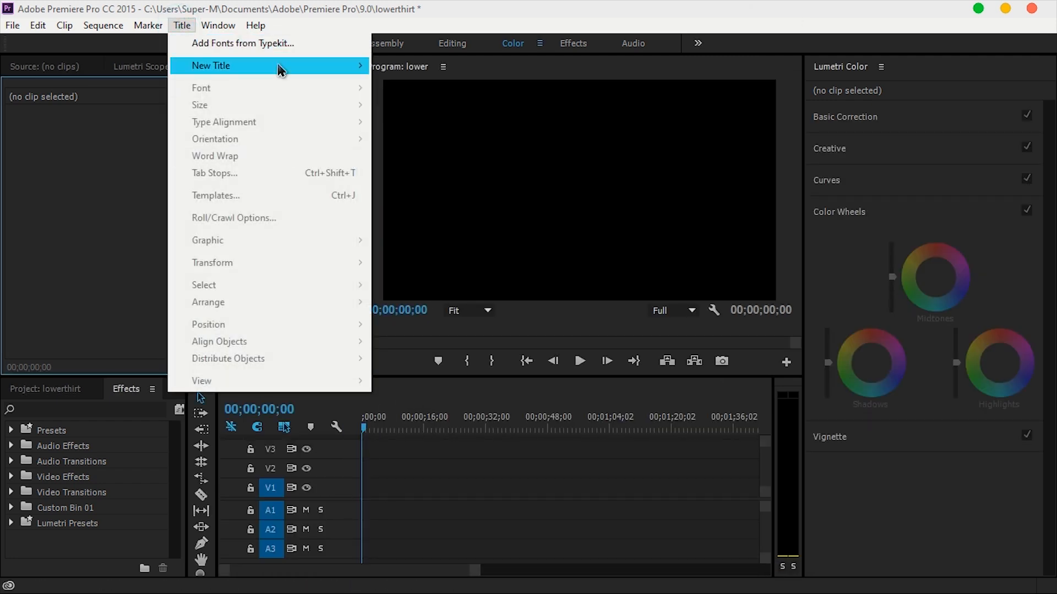
Create a default still title named 'teksnama'
{"action": "mouse_move", "coordinate": [277, 65]}
{"action": "left_click", "coordinate": [423, 67]}
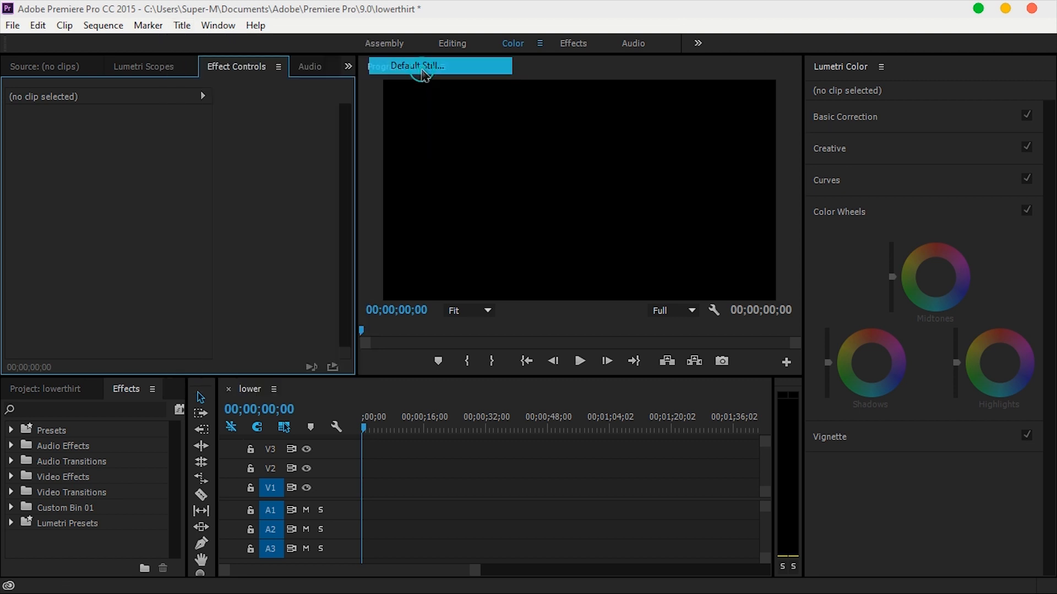
{"action": "type", "text": "teksnama"}
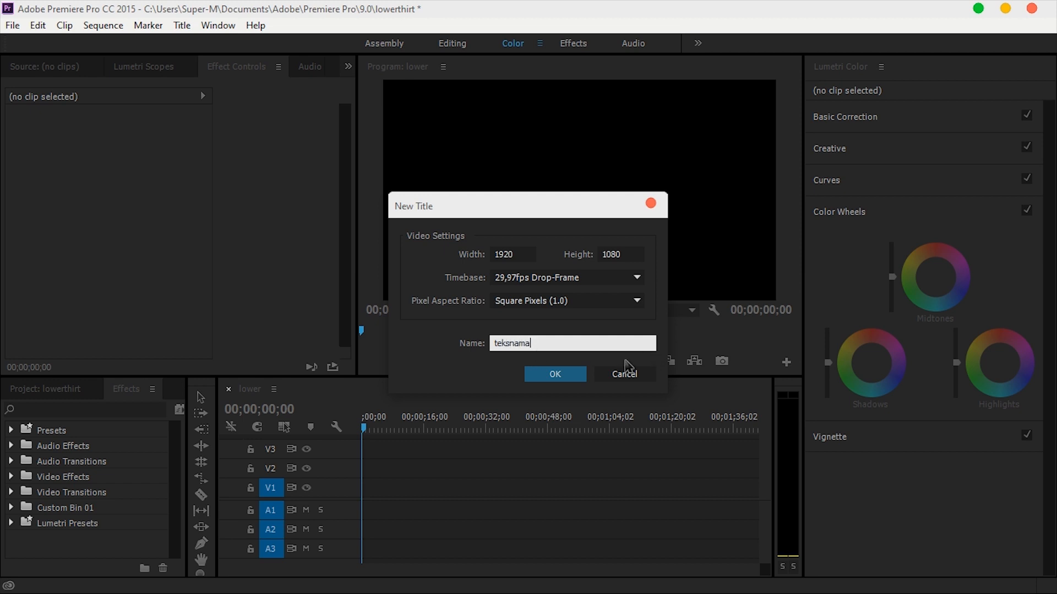
{"action": "left_click", "coordinate": [566, 373]}
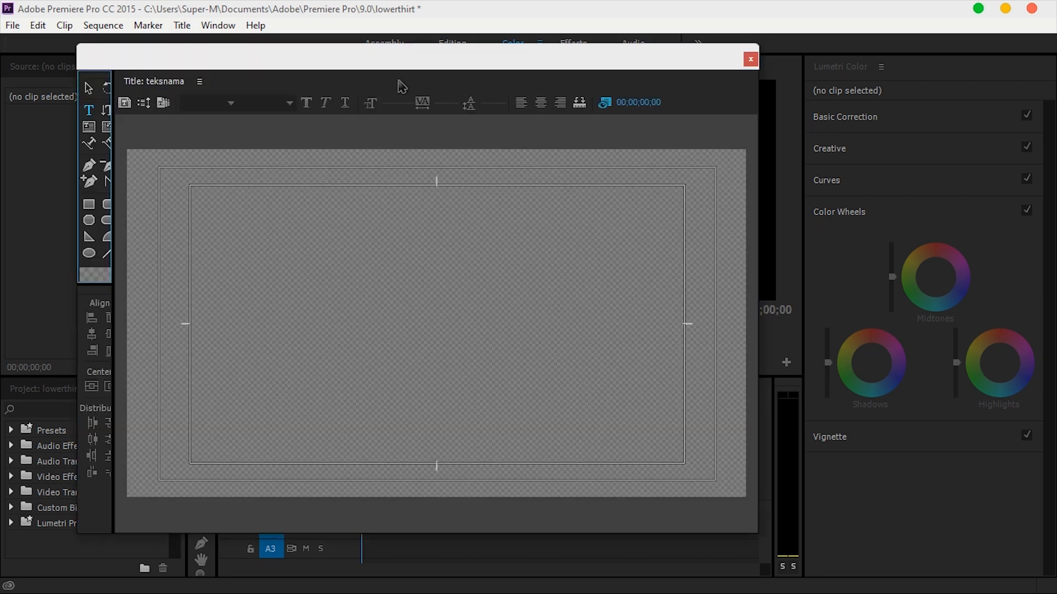
Draw a white circle at the lower left of the title canvas
{"action": "left_click_drag", "start_coordinate": [408, 50], "coordinate": [495, 39]}
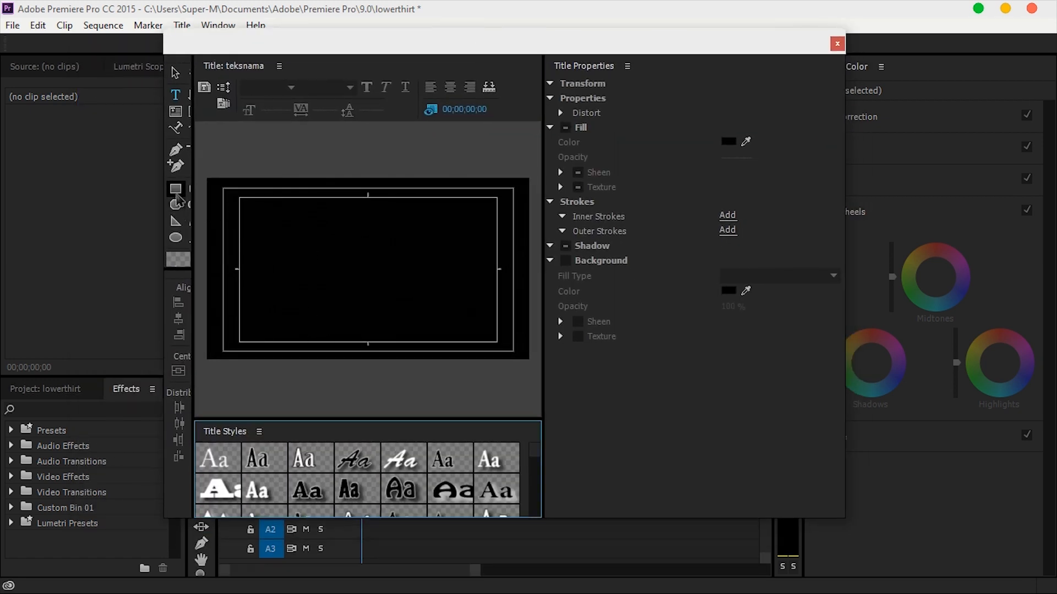
{"action": "left_click", "coordinate": [176, 237]}
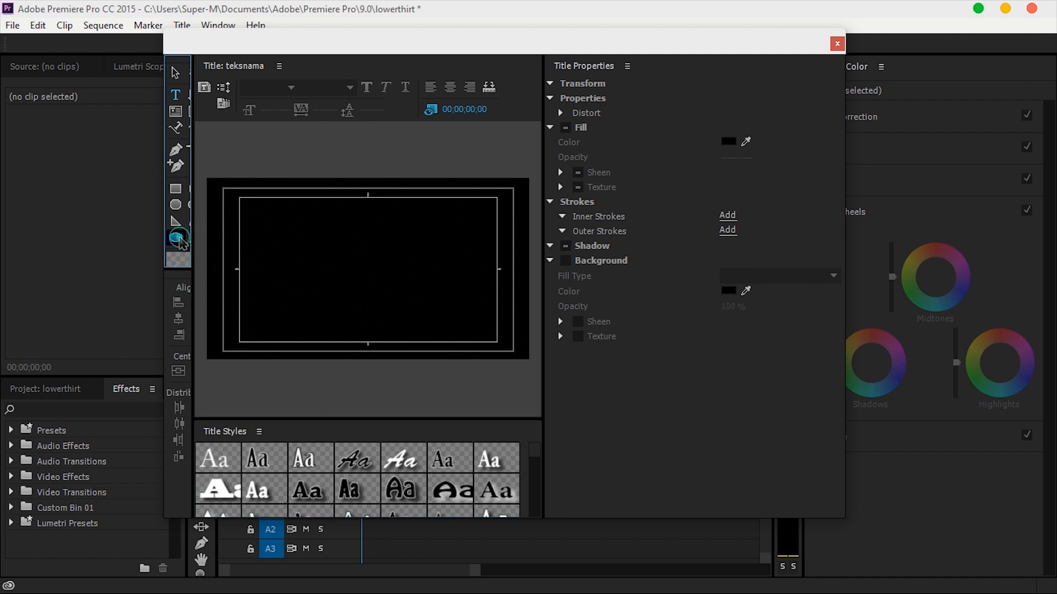
{"action": "left_click_drag", "start_coordinate": [225, 305], "coordinate": [271, 347]}
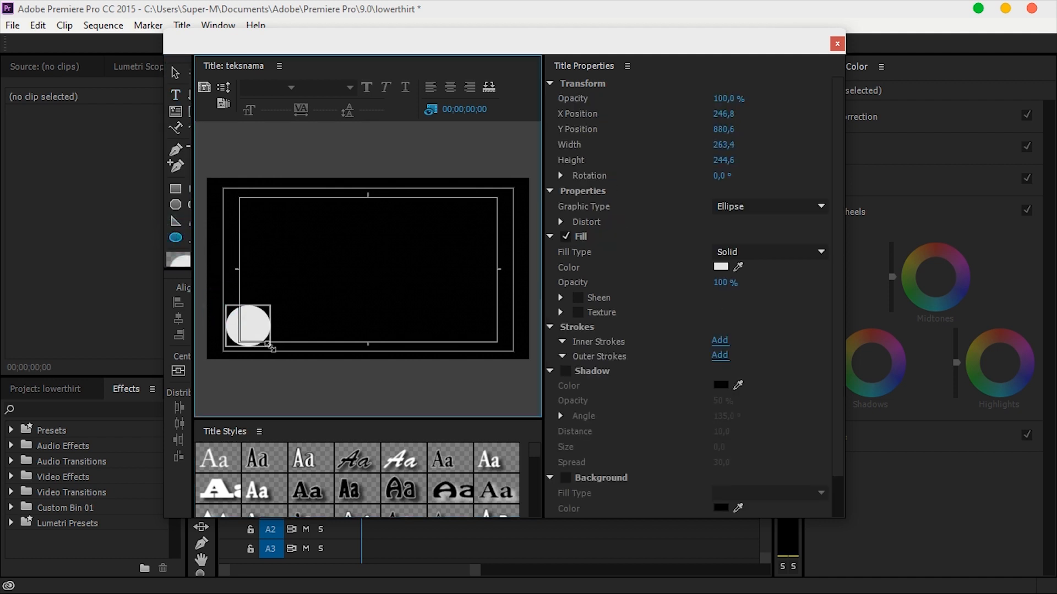
Draw a long white horizontal bar and change its graphic type to Arc
{"action": "left_click", "coordinate": [176, 188]}
{"action": "mouse_move", "coordinate": [281, 265]}
{"action": "left_mouse_down"}
{"action": "mouse_move", "coordinate": [461, 276]}
{"action": "mouse_move", "coordinate": [512, 292]}
{"action": "left_mouse_up"}
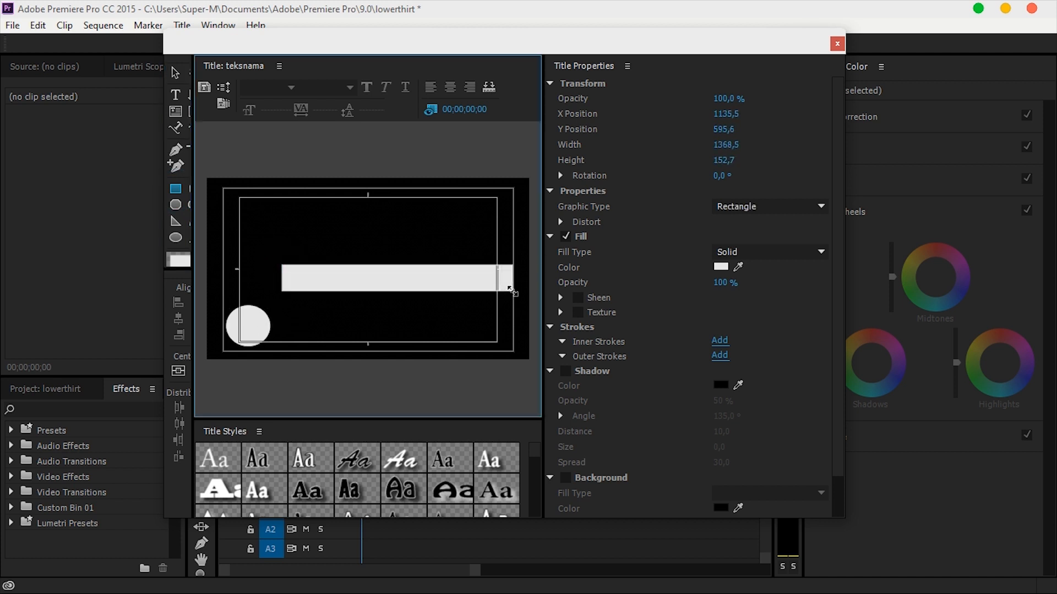
{"action": "left_click", "coordinate": [732, 211]}
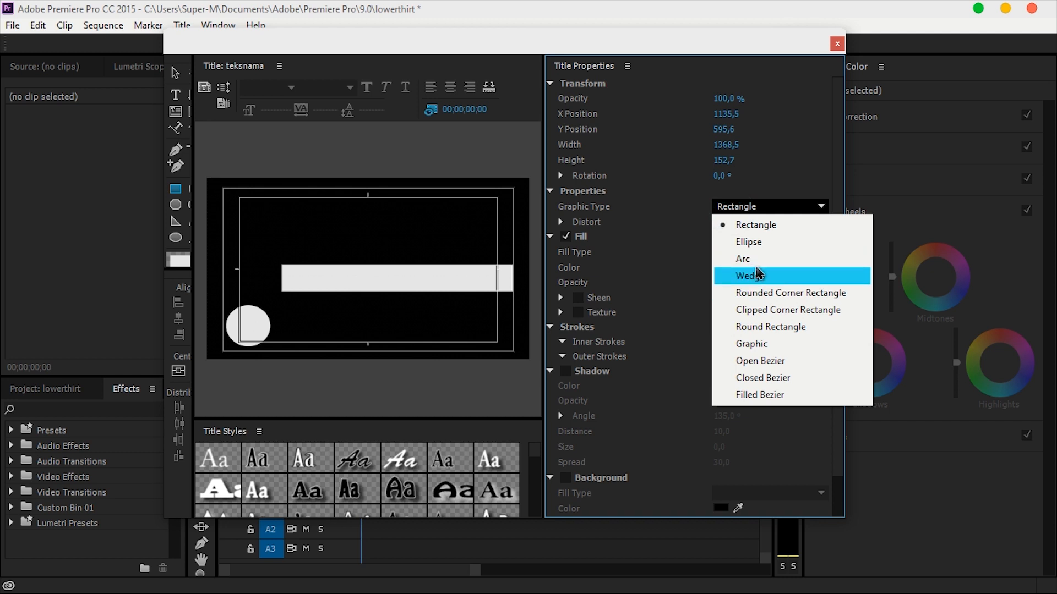
{"action": "left_click", "coordinate": [752, 259]}
Rotate the arc 180° and move it down to the bottom of the frame
{"action": "right_click", "coordinate": [481, 285]}
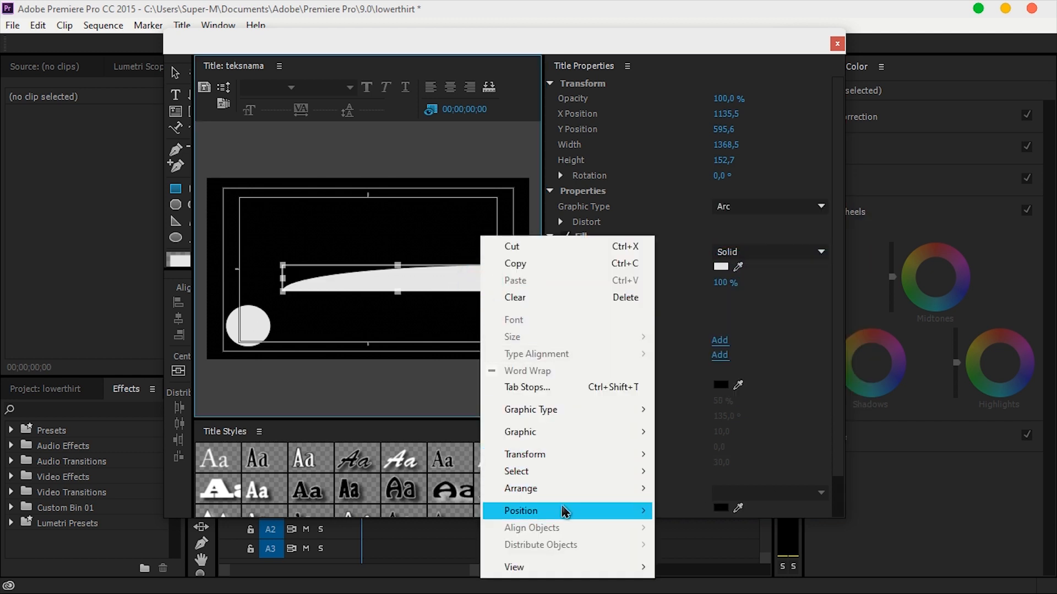
{"action": "mouse_move", "coordinate": [567, 455]}
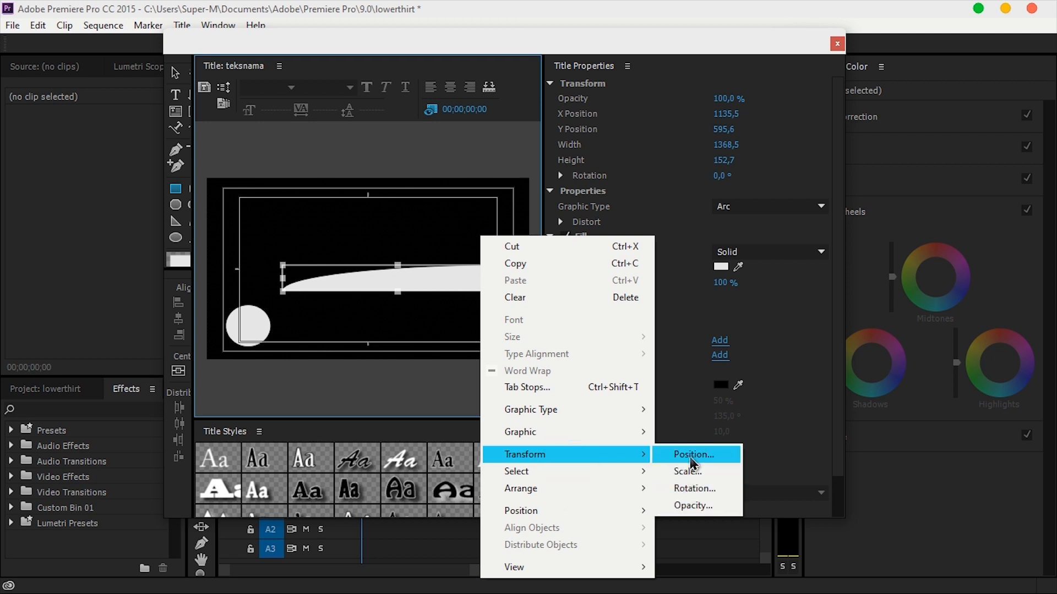
{"action": "left_click", "coordinate": [695, 489]}
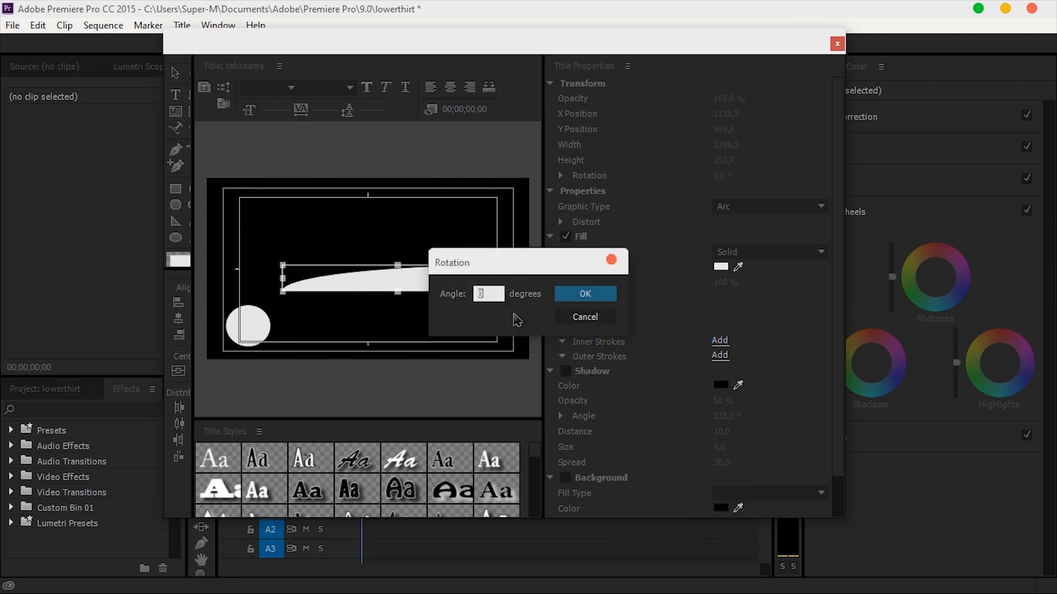
{"action": "left_click", "coordinate": [585, 294]}
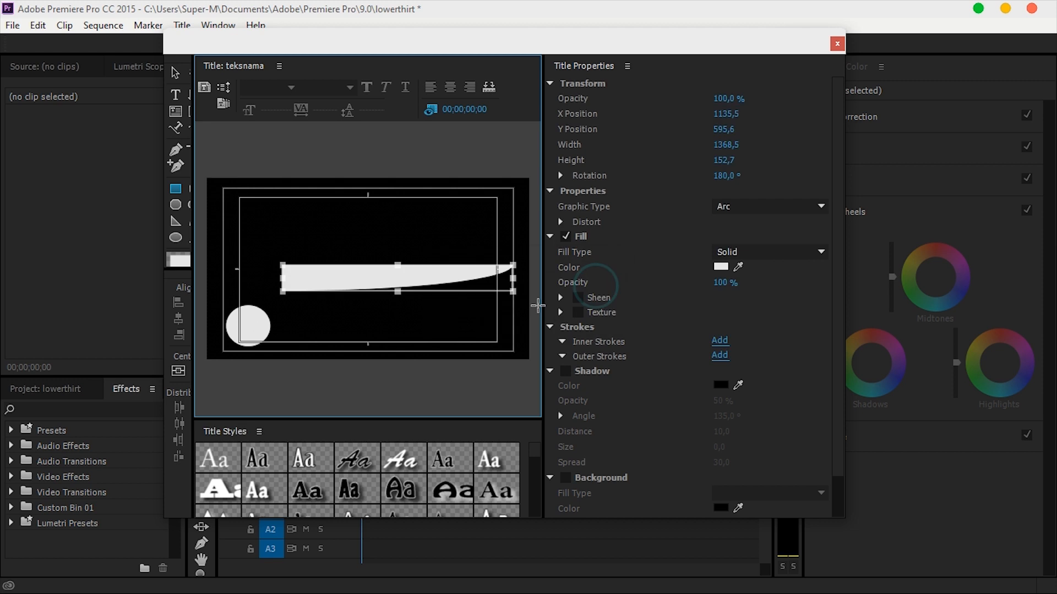
{"action": "left_click_drag", "start_coordinate": [449, 275], "coordinate": [415, 336]}
Send the arc behind the white circle
{"action": "right_click", "coordinate": [413, 334]}
{"action": "mouse_move", "coordinate": [471, 502]}
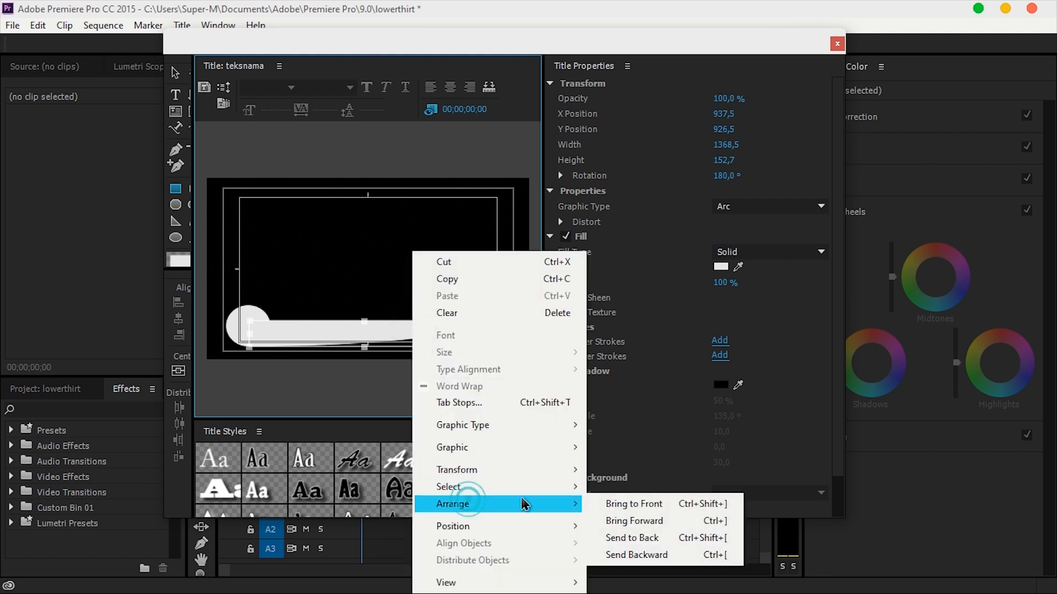
{"action": "left_click", "coordinate": [633, 538]}
Give the arc a Solid dark blue fill (0A4865)
{"action": "left_click", "coordinate": [175, 72]}
{"action": "left_click", "coordinate": [286, 342]}
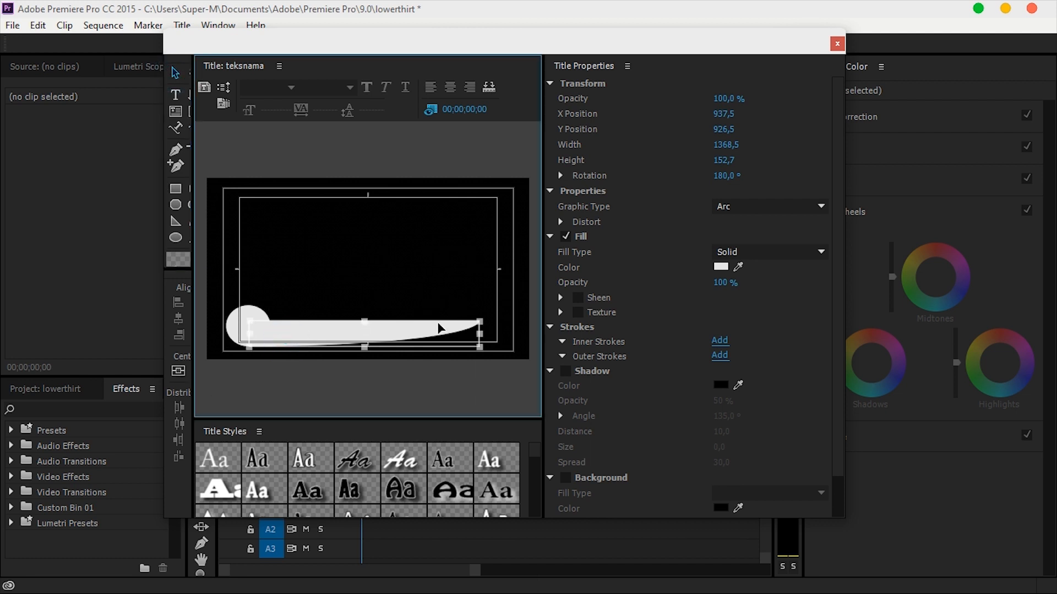
{"action": "left_click", "coordinate": [744, 252]}
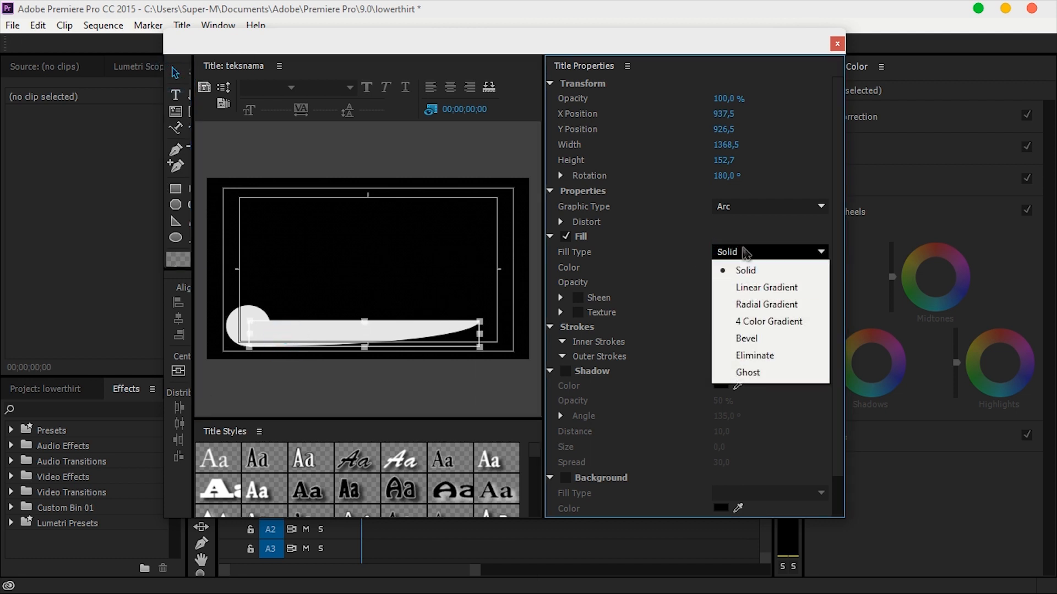
{"action": "left_click", "coordinate": [741, 230]}
{"action": "left_click", "coordinate": [724, 267]}
{"action": "left_click", "coordinate": [571, 340]}
{"action": "left_click", "coordinate": [534, 309]}
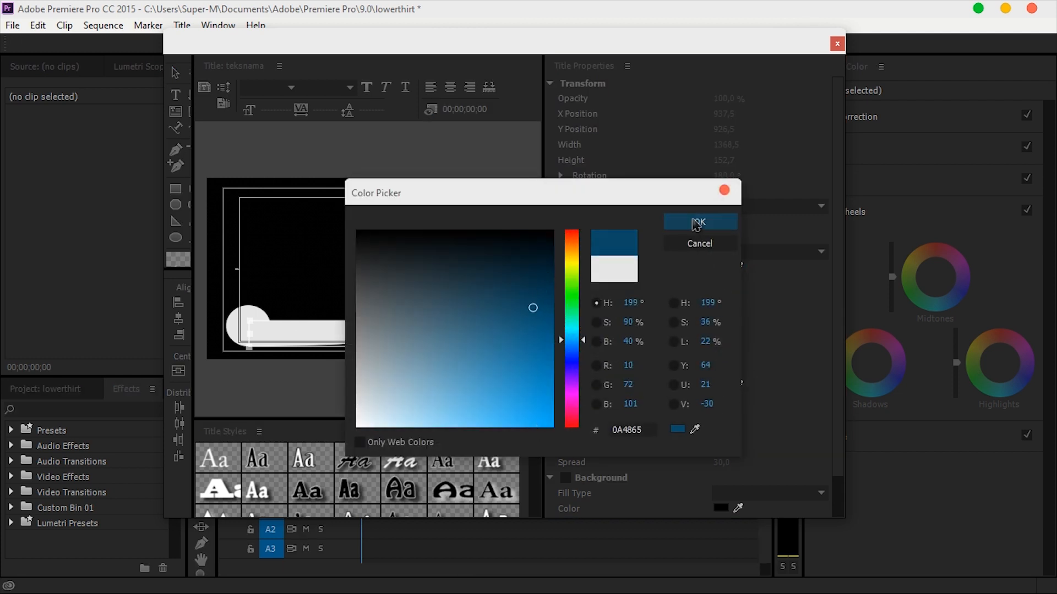
{"action": "left_click", "coordinate": [700, 221]}
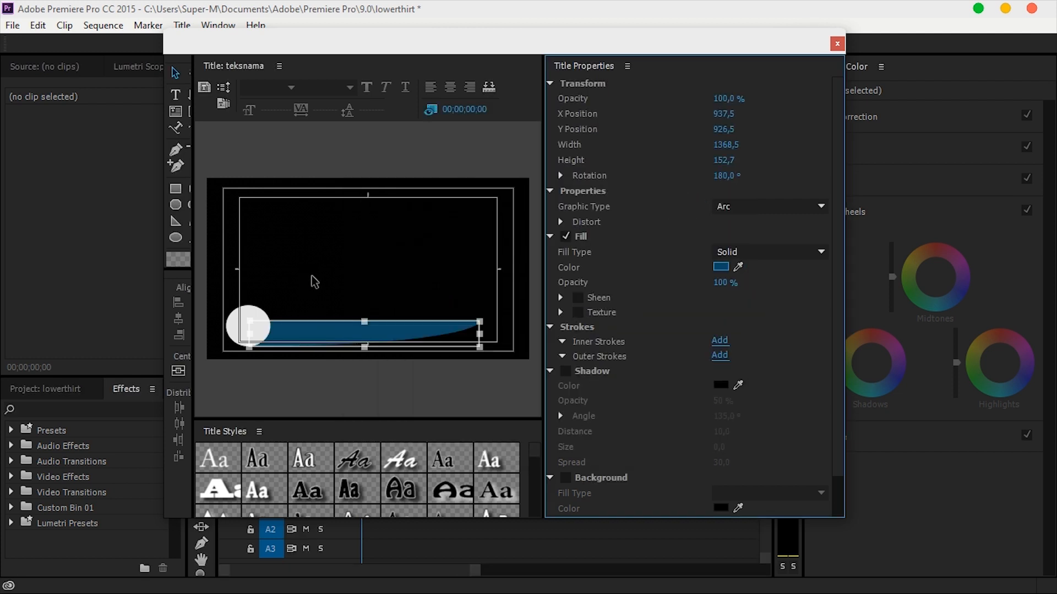
Add an outer stroke to the white circle, coloured with the arc's dark blue
{"action": "left_click", "coordinate": [248, 325]}
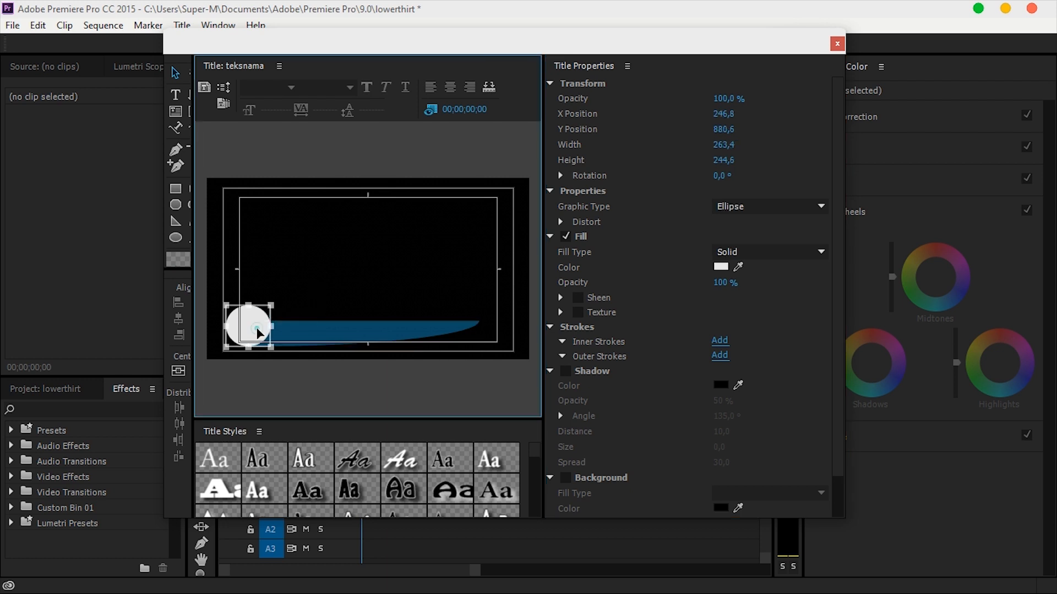
{"action": "left_click", "coordinate": [719, 355]}
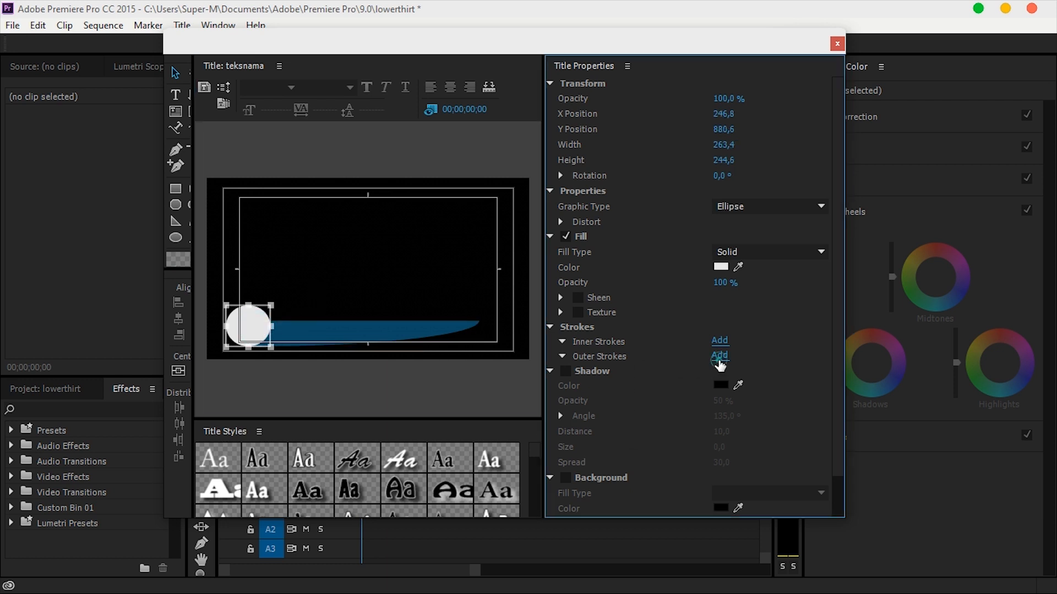
{"action": "left_click", "coordinate": [720, 431]}
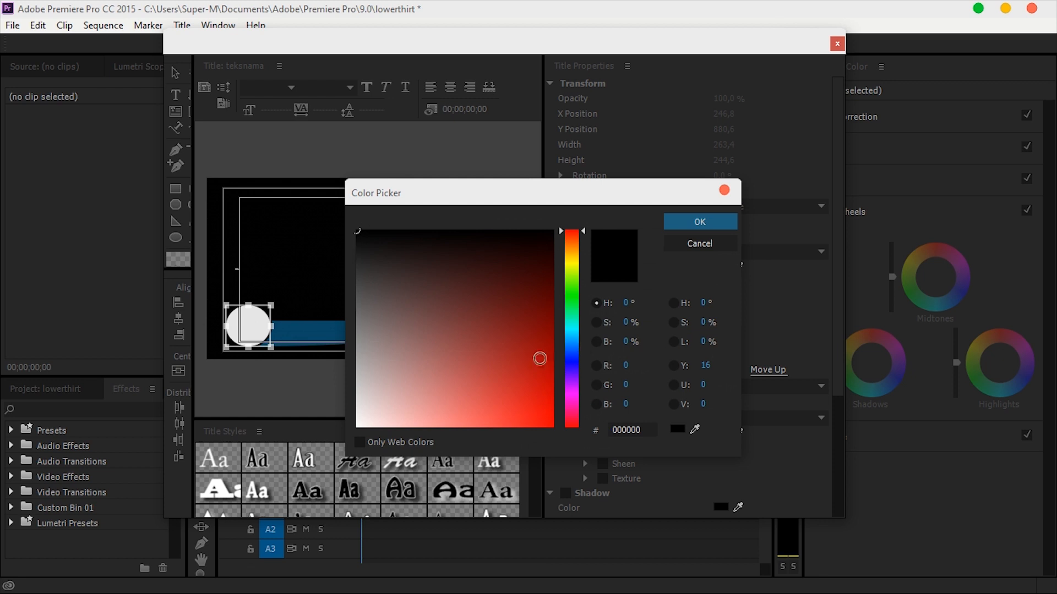
{"action": "left_click_drag", "start_coordinate": [695, 429], "coordinate": [339, 332]}
{"action": "left_click", "coordinate": [699, 222]}
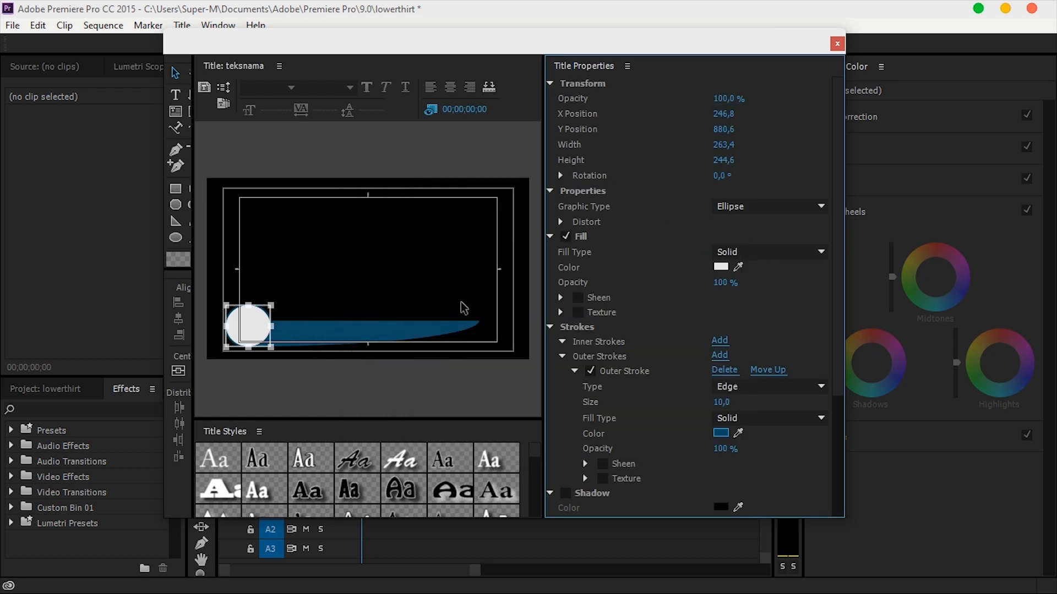
Insert the btv0 logo image into the title
{"action": "right_click", "coordinate": [274, 241]}
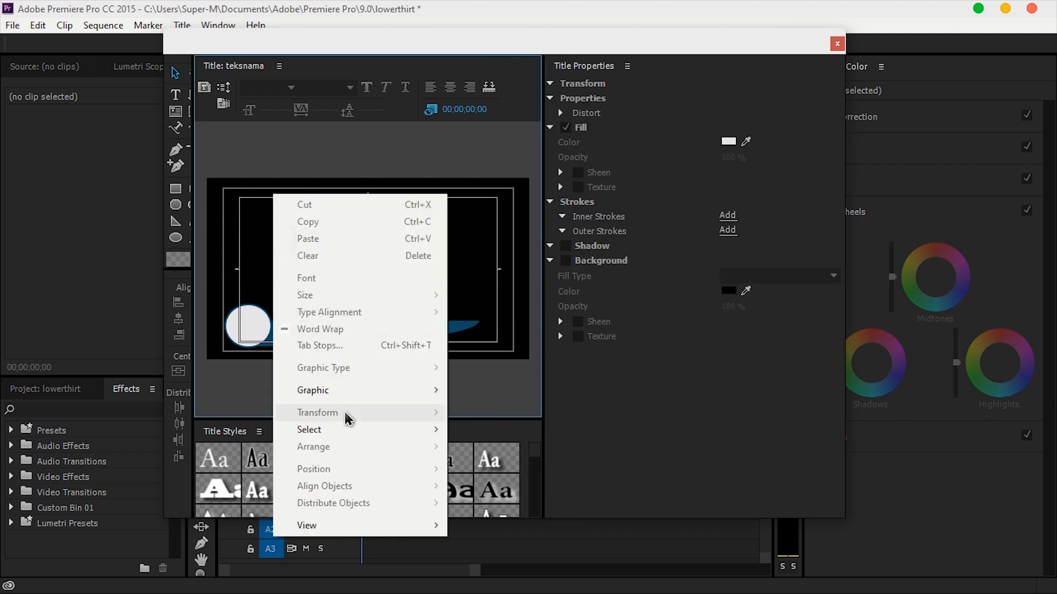
{"action": "mouse_move", "coordinate": [379, 391]}
{"action": "left_click", "coordinate": [487, 391]}
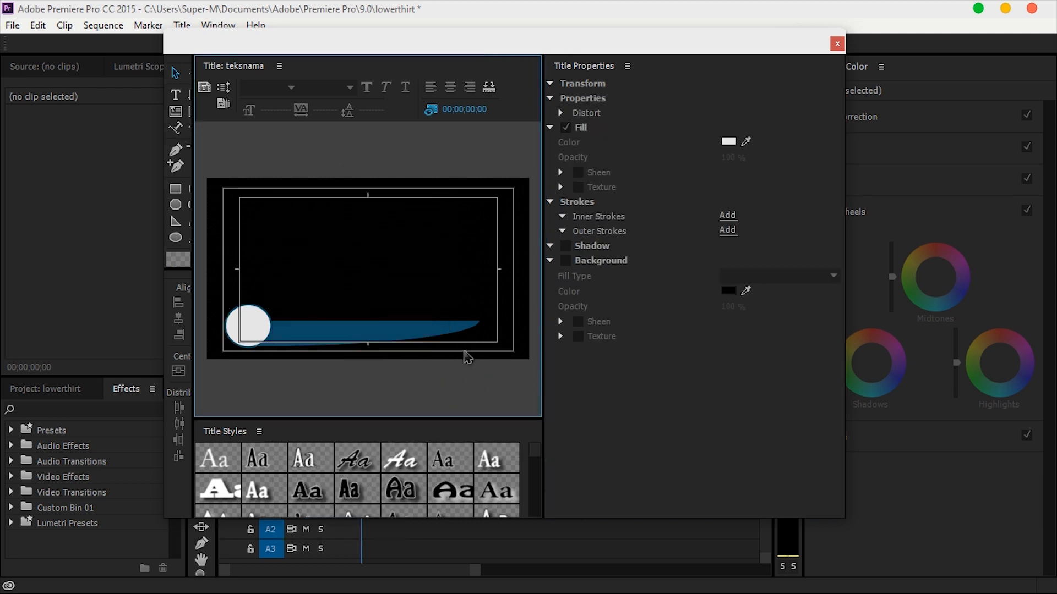
{"action": "scroll", "coordinate": [310, 286], "scroll_direction": "down", "scroll_amount": 5}
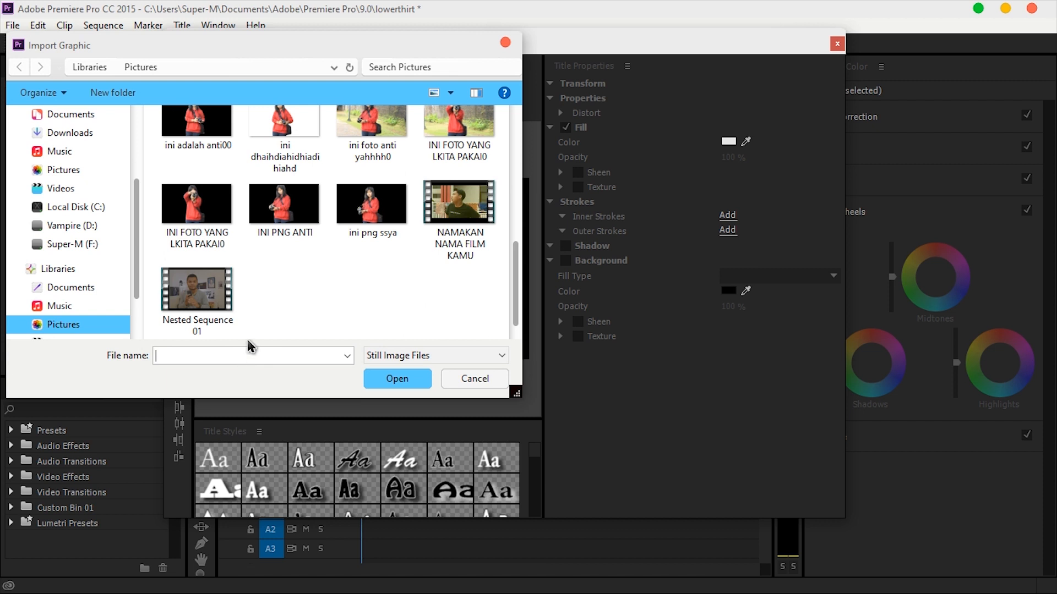
{"action": "scroll", "coordinate": [266, 272], "scroll_direction": "up", "scroll_amount": 2}
{"action": "left_click", "coordinate": [236, 140]}
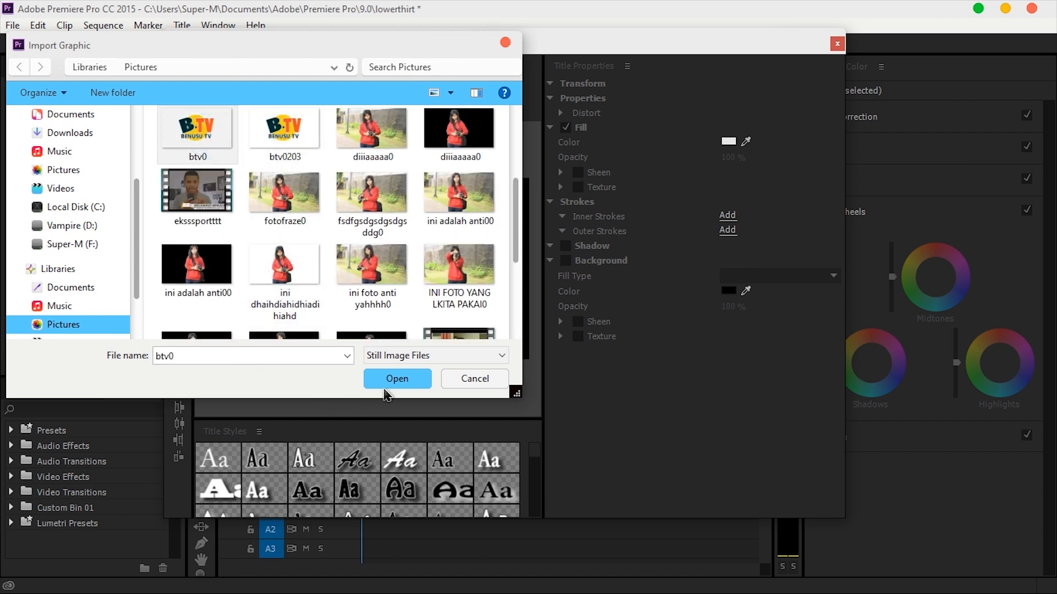
{"action": "left_click", "coordinate": [390, 379]}
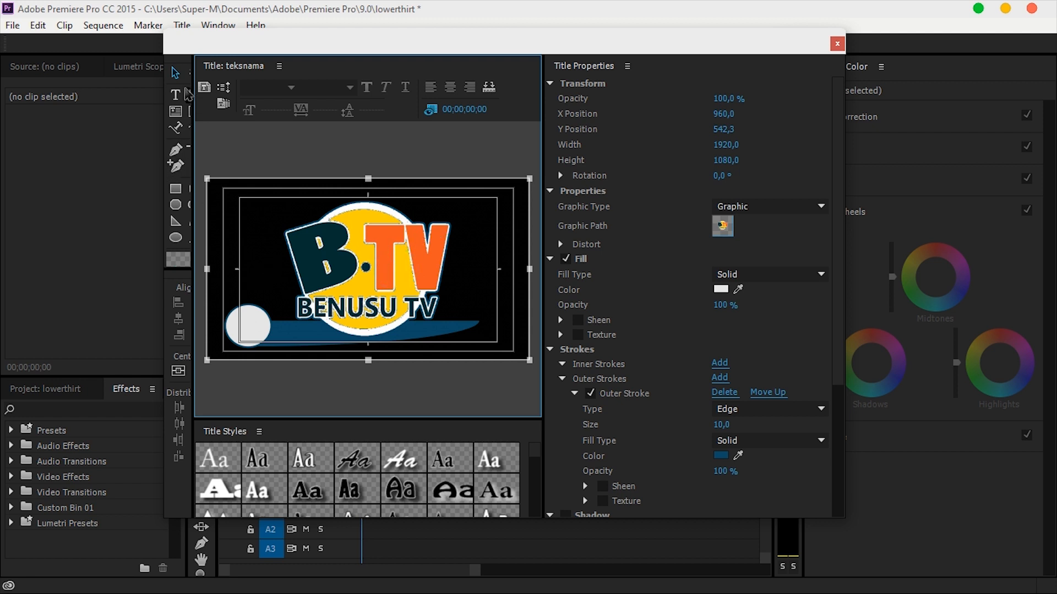
Shrink the logo and place it inside the white circle
{"action": "left_click_drag", "start_coordinate": [342, 246], "coordinate": [305, 220]}
{"action": "left_click_drag", "start_coordinate": [494, 154], "coordinate": [340, 239]}
{"action": "left_click_drag", "start_coordinate": [335, 306], "coordinate": [330, 309]}
{"action": "left_click_drag", "start_coordinate": [263, 297], "coordinate": [376, 256]}
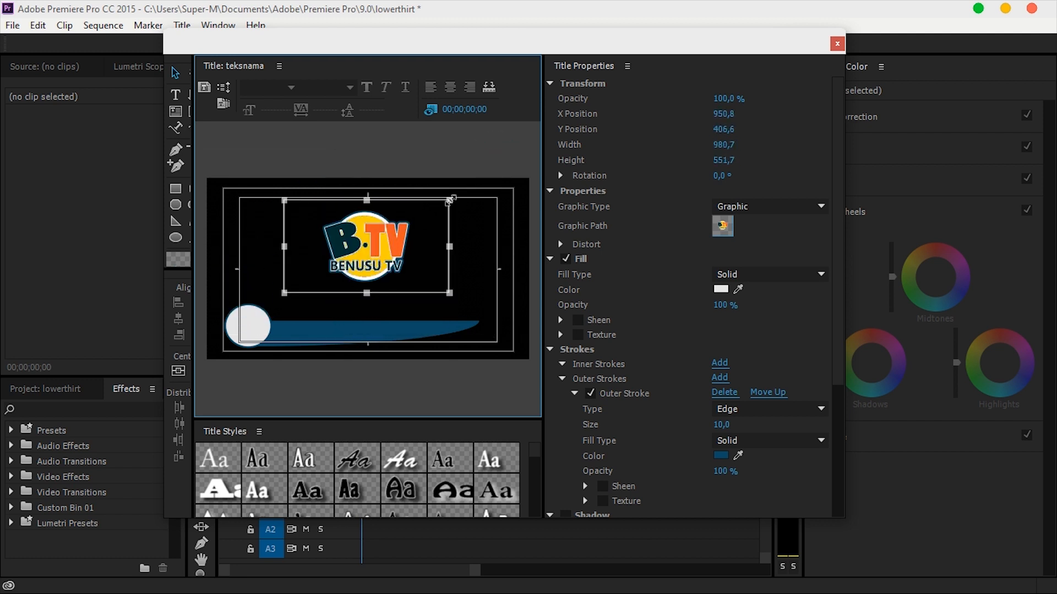
{"action": "left_click_drag", "start_coordinate": [449, 199], "coordinate": [359, 251]}
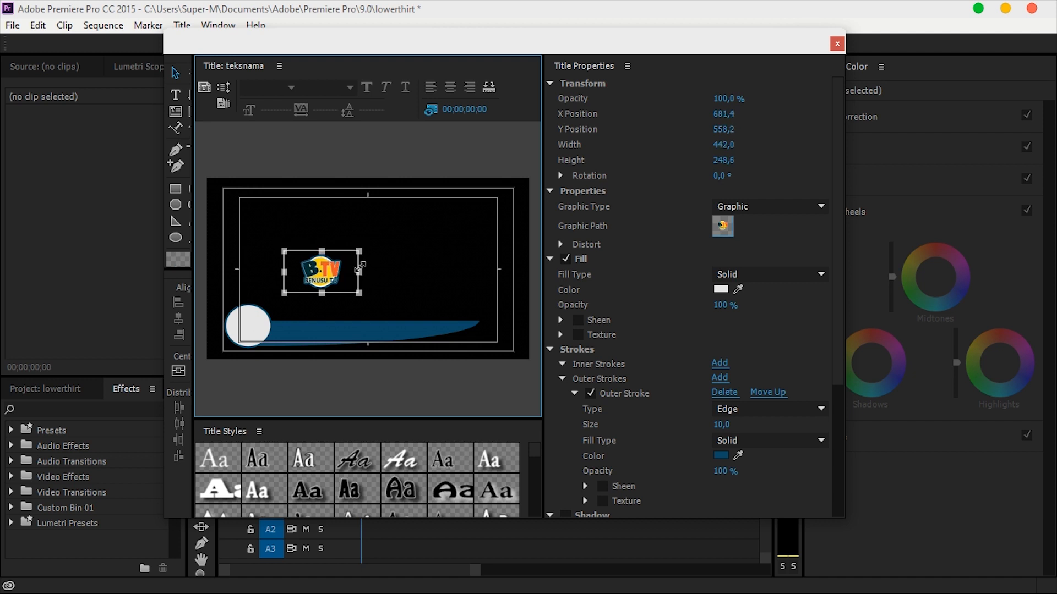
{"action": "left_click_drag", "start_coordinate": [316, 279], "coordinate": [264, 330]}
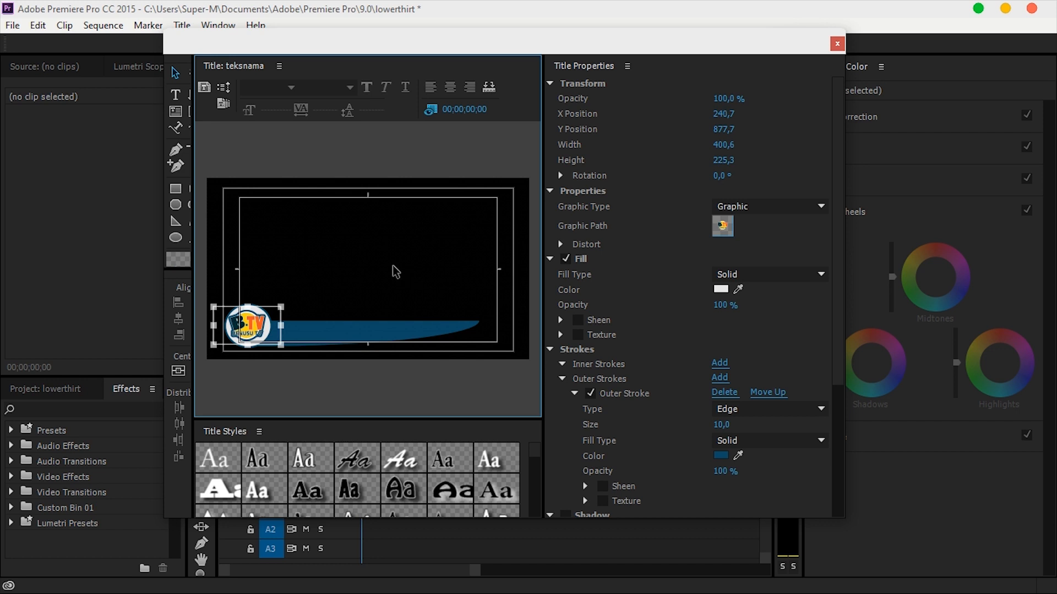
{"action": "left_click", "coordinate": [368, 274]}
Start a text line mid-canvas and type the presenter's full name
{"action": "left_click", "coordinate": [181, 100]}
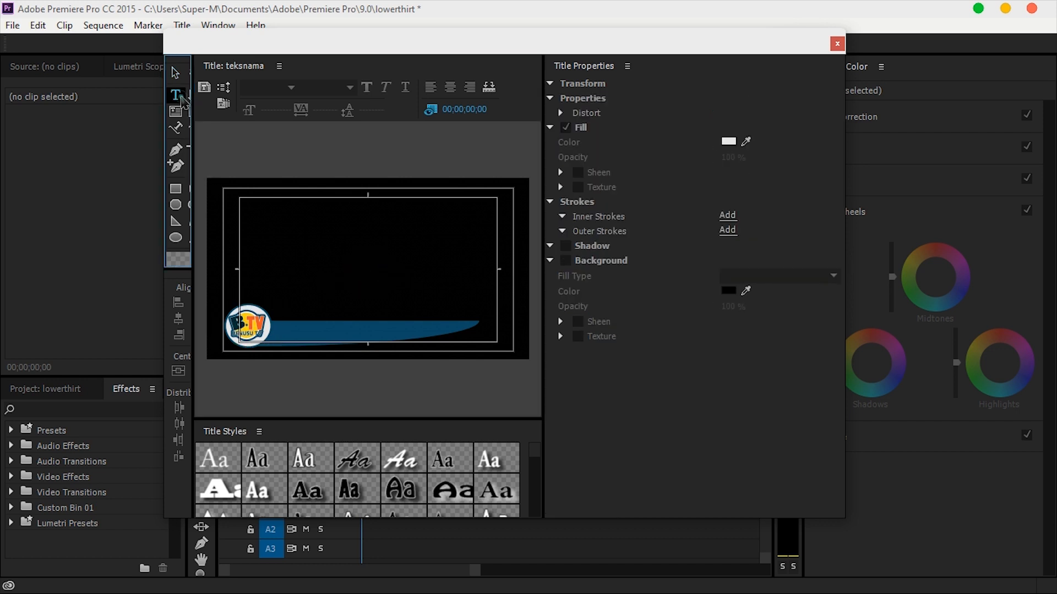
{"action": "left_click", "coordinate": [315, 264]}
{"action": "type", "text": "Melkianus Bensu"}
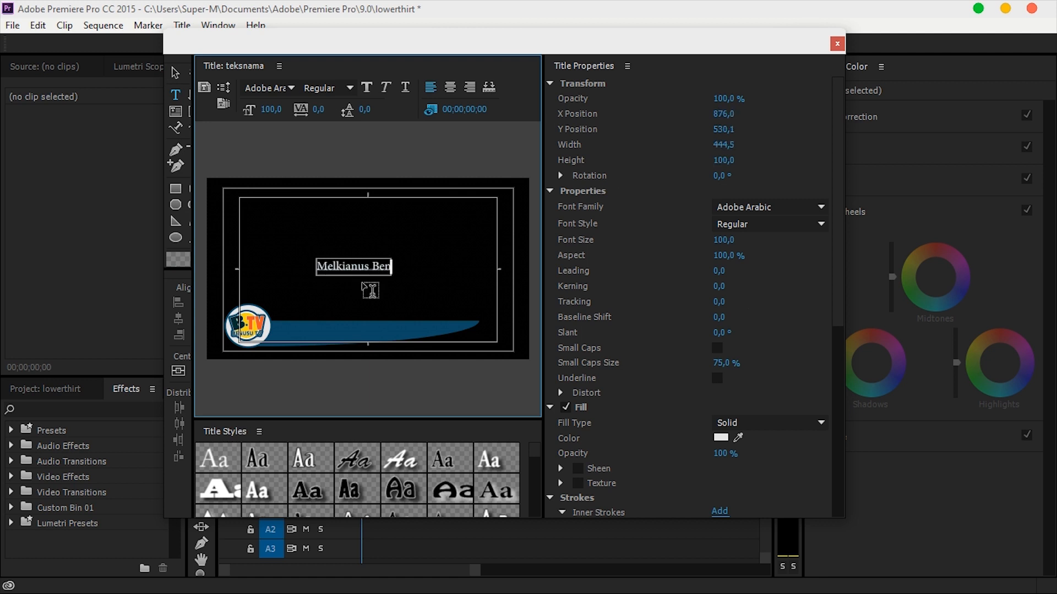
Correct the name's last letters, set it to Bold and remove its outer stroke
{"action": "key", "text": "BackSpace"}
{"action": "key", "text": "BackSpace"}
{"action": "type", "text": "usu"}
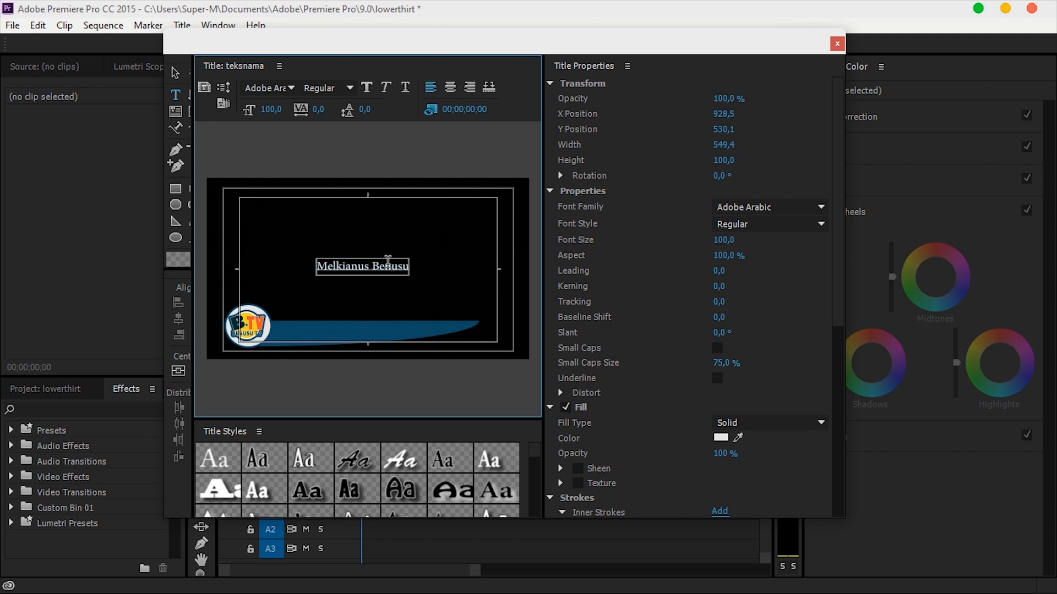
{"action": "left_click", "coordinate": [819, 224]}
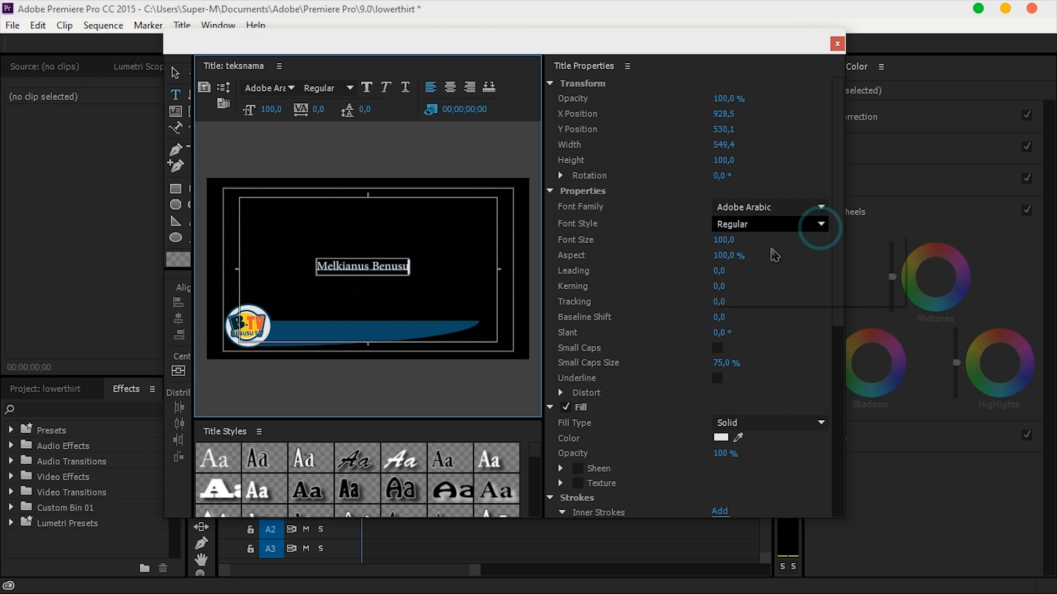
{"action": "left_click", "coordinate": [751, 243]}
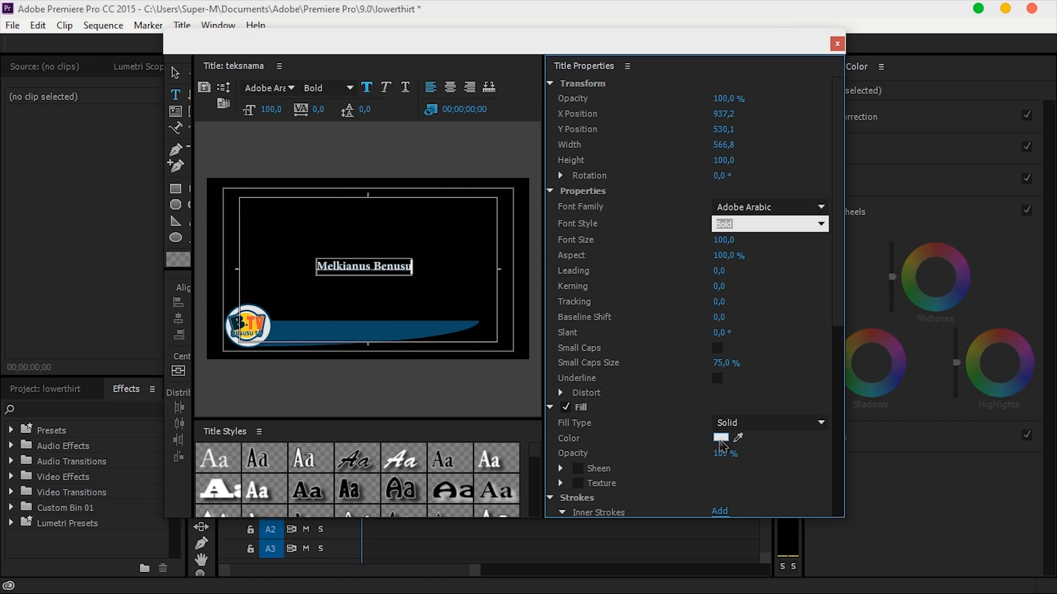
{"action": "scroll", "coordinate": [608, 454], "scroll_direction": "down", "scroll_amount": 8}
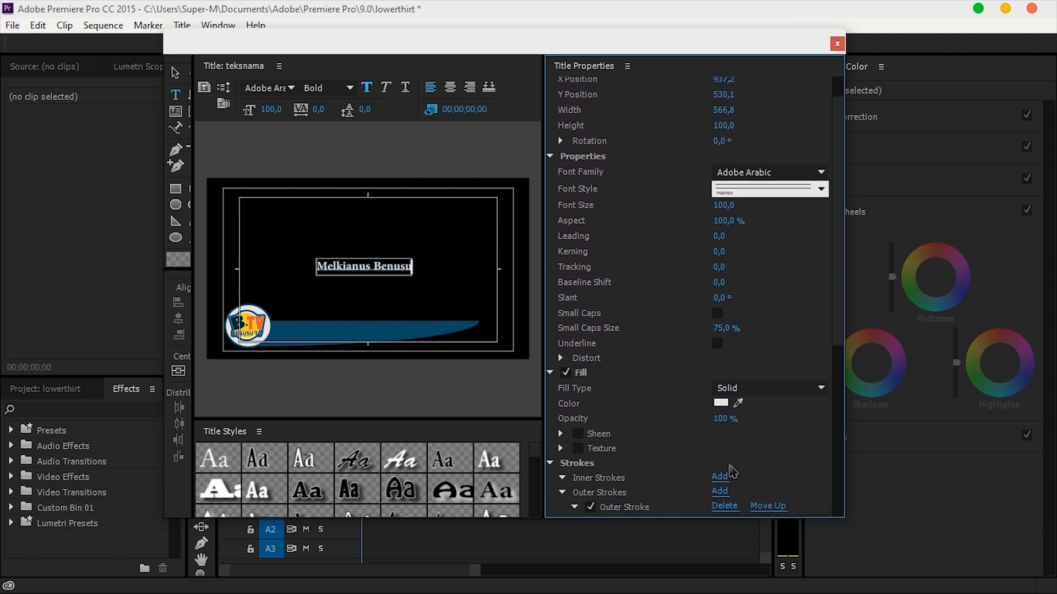
{"action": "left_click", "coordinate": [591, 480]}
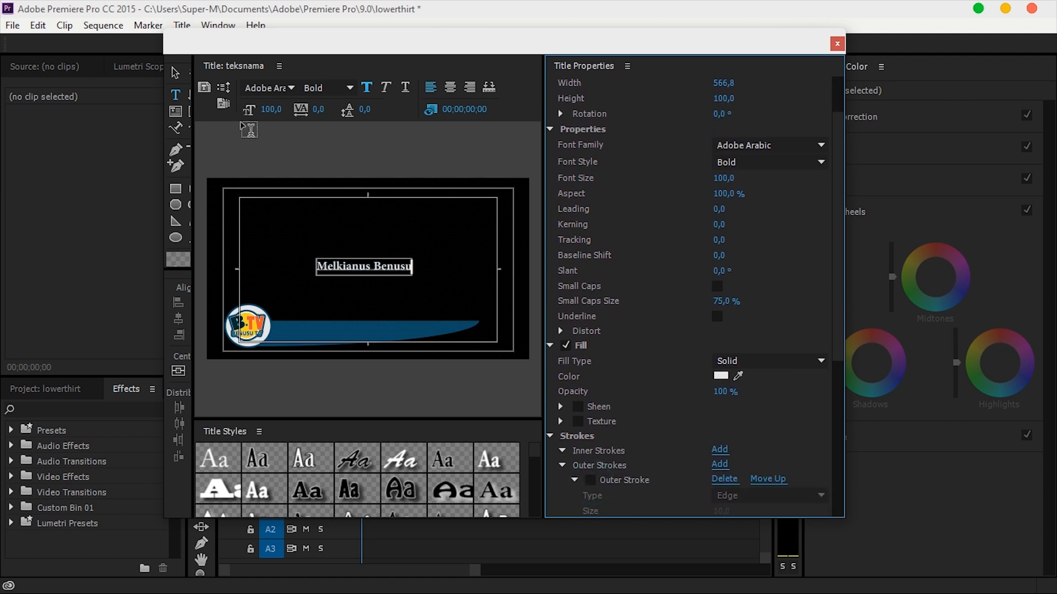
Move the name text down onto the blue bar beside the logo
{"action": "left_click", "coordinate": [176, 73]}
{"action": "left_click_drag", "start_coordinate": [387, 273], "coordinate": [353, 335]}
{"action": "left_click", "coordinate": [355, 265]}
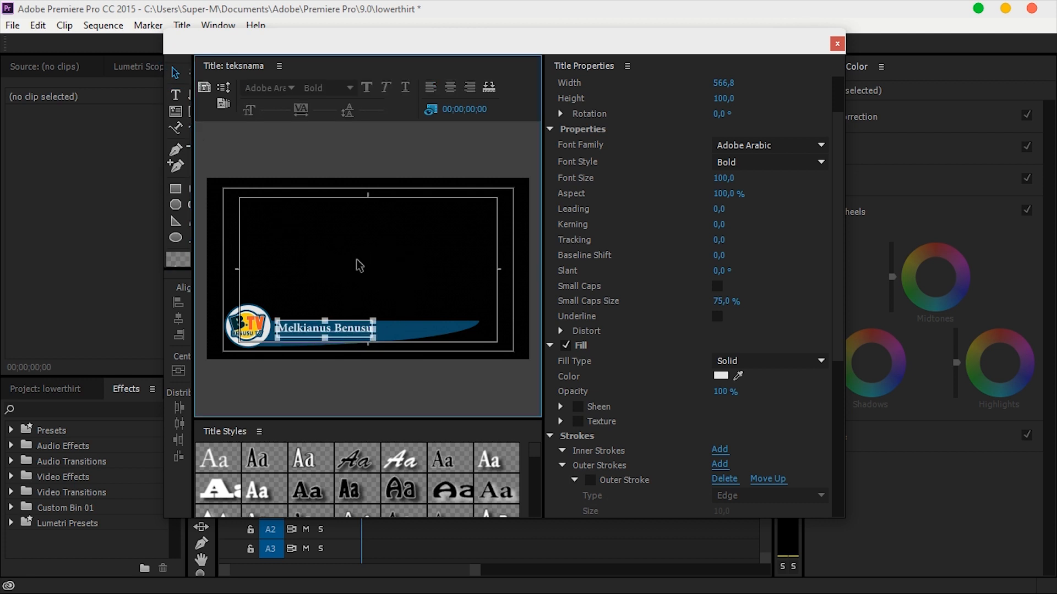
{"action": "left_click", "coordinate": [318, 336]}
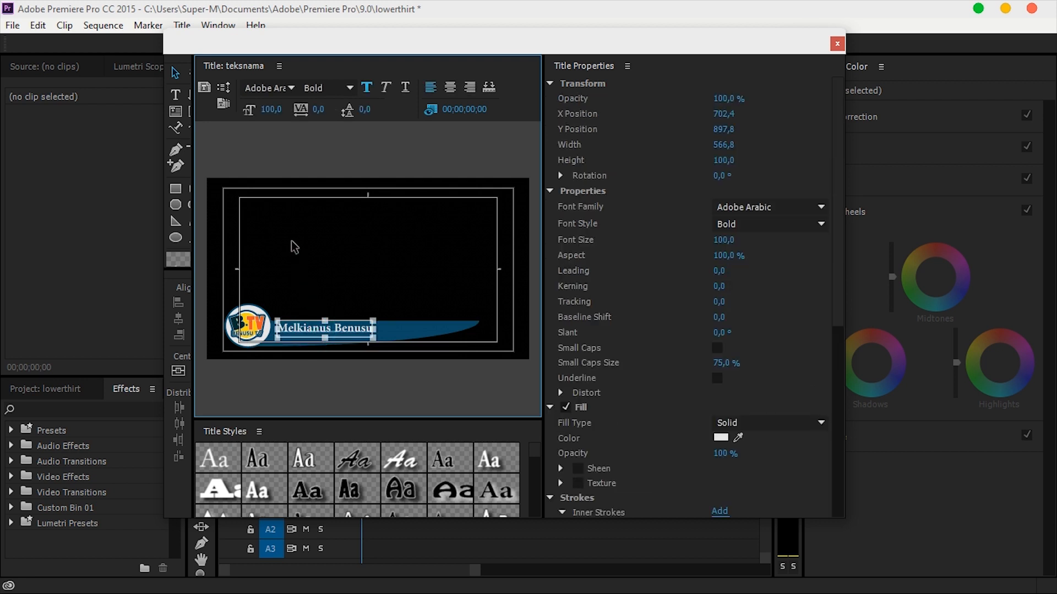
Duplicate the name text, change it to 'HOST' and place it under the name
{"action": "left_click_drag", "start_coordinate": [344, 330], "coordinate": [340, 285], "text": "alt"}
{"action": "double_click", "coordinate": [339, 284]}
{"action": "key", "text": "ctrl+a"}
{"action": "type", "text": "HOST"}
{"action": "left_click", "coordinate": [175, 72]}
{"action": "left_click_drag", "start_coordinate": [303, 297], "coordinate": [306, 345]}
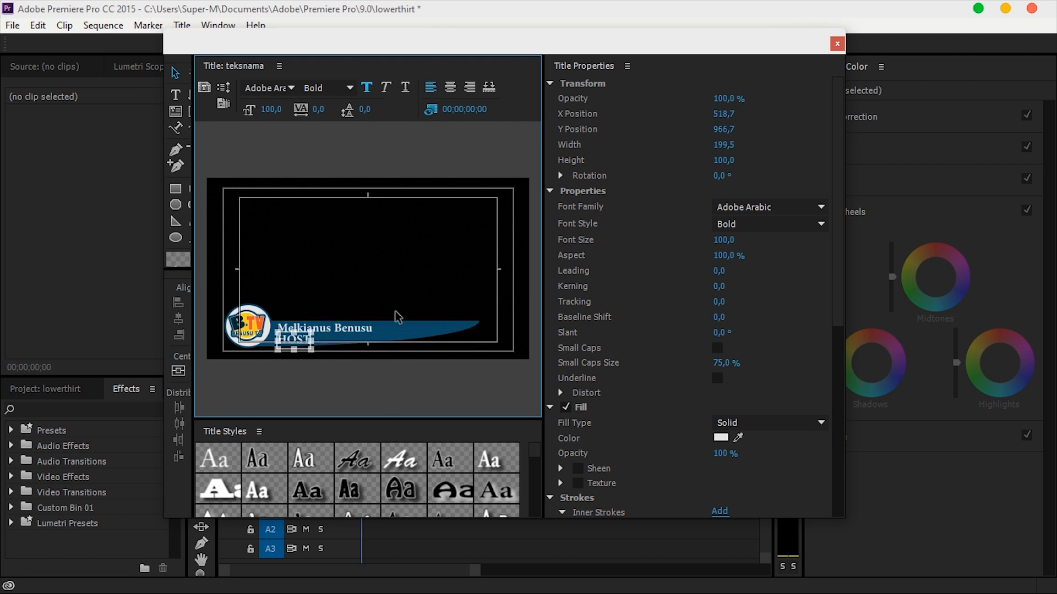
{"action": "key", "text": "Up"}
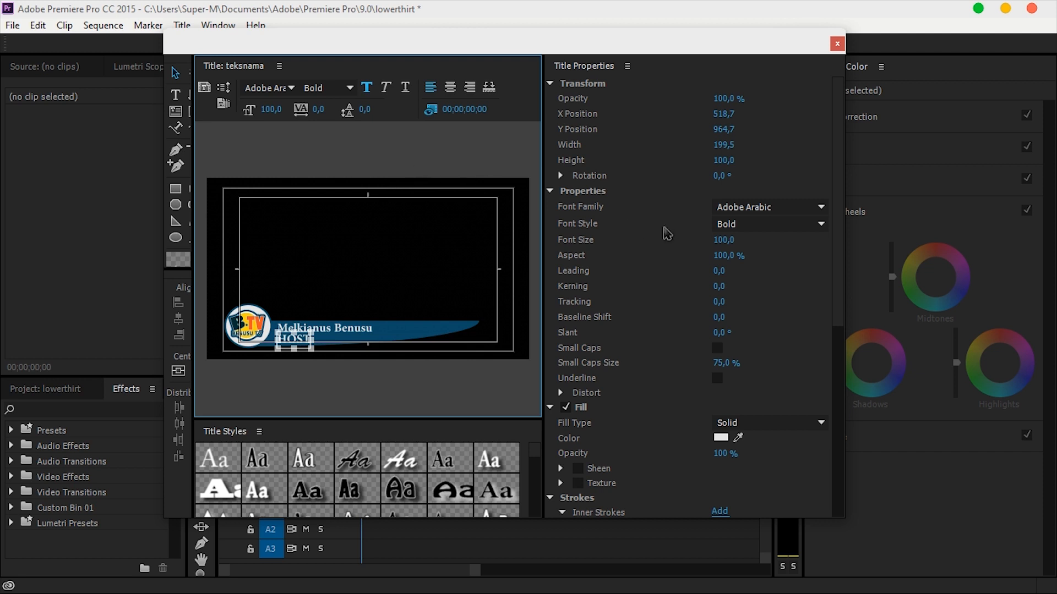
Make HOST italic with an orange fill, then close the title editor
{"action": "left_click", "coordinate": [821, 224]}
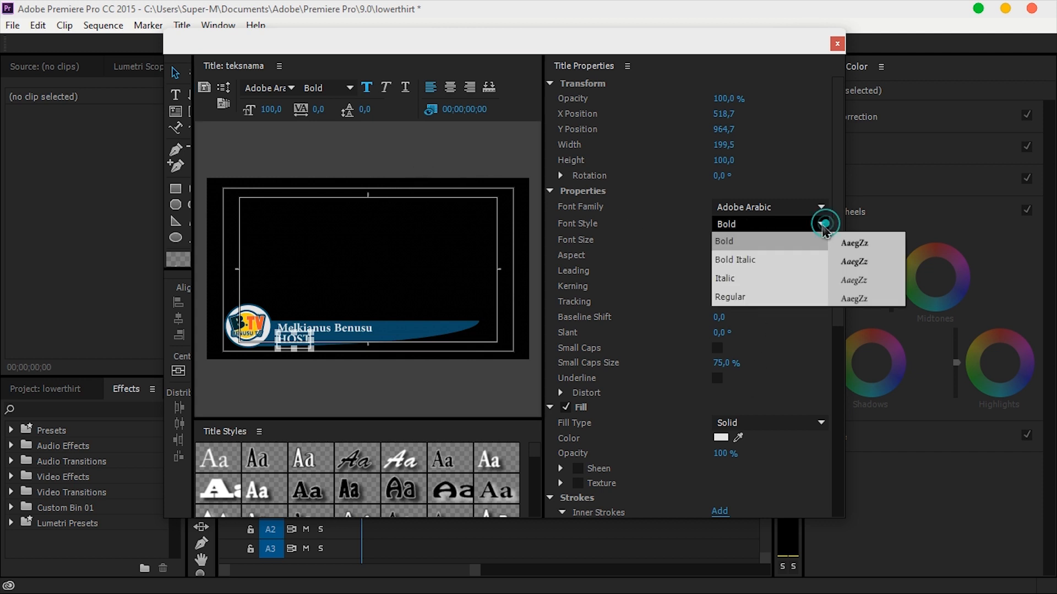
{"action": "left_click", "coordinate": [788, 277]}
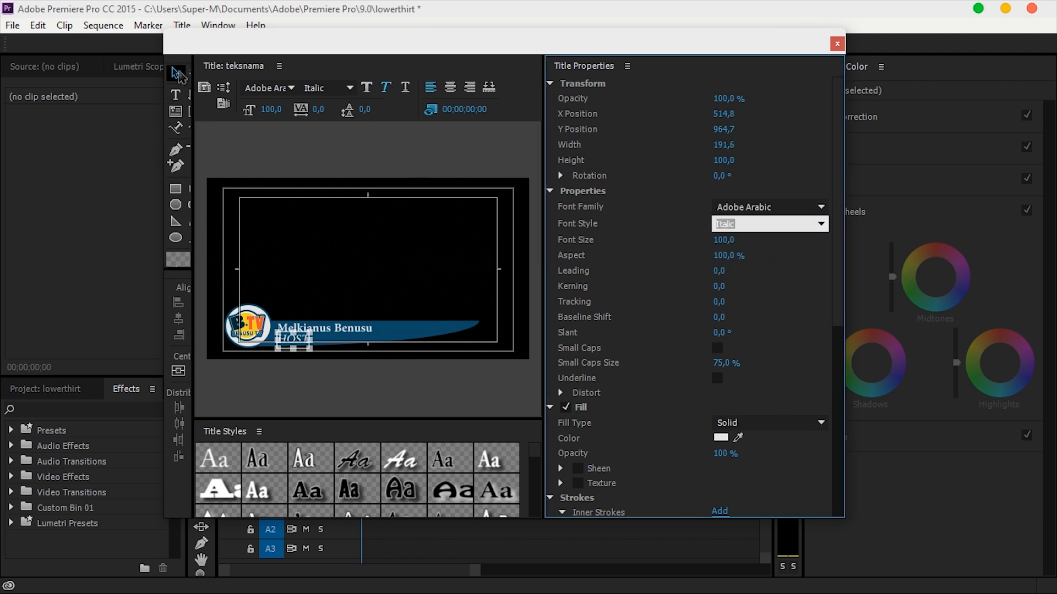
{"action": "left_click", "coordinate": [248, 158]}
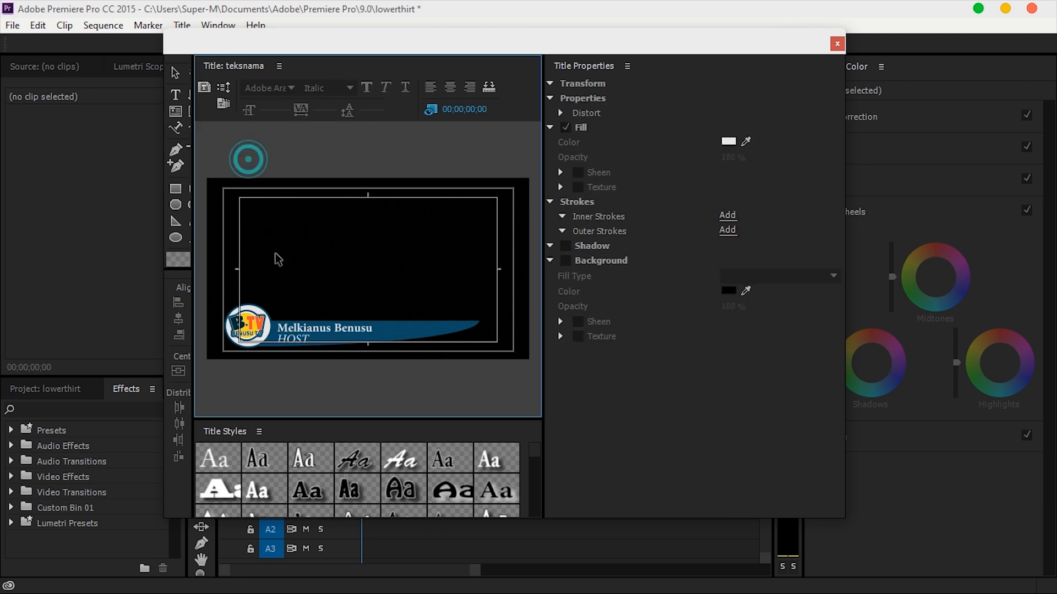
{"action": "left_click", "coordinate": [296, 344]}
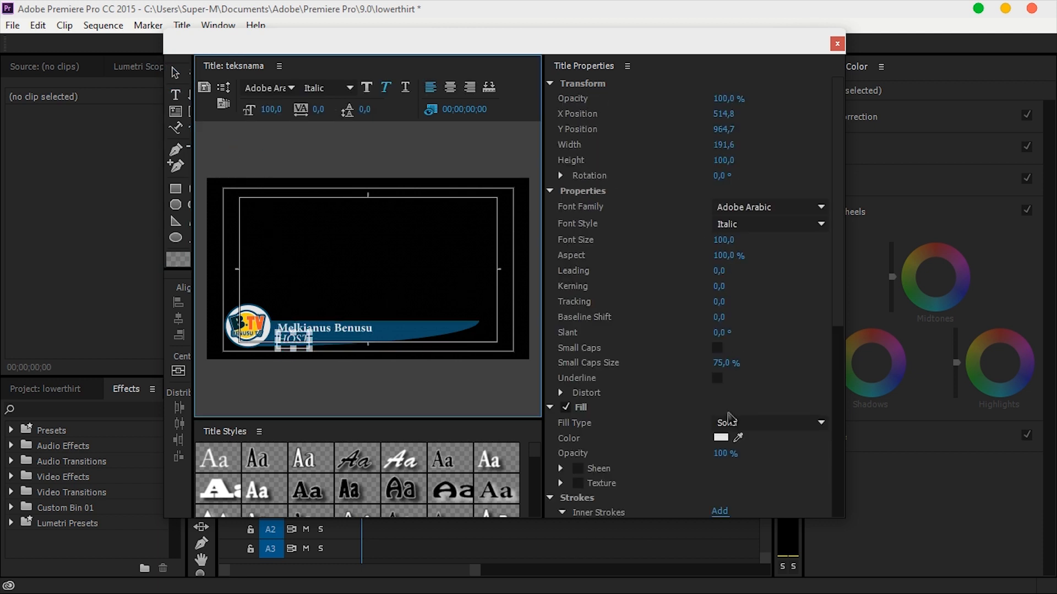
{"action": "left_click", "coordinate": [721, 438]}
{"action": "left_click", "coordinate": [571, 259]}
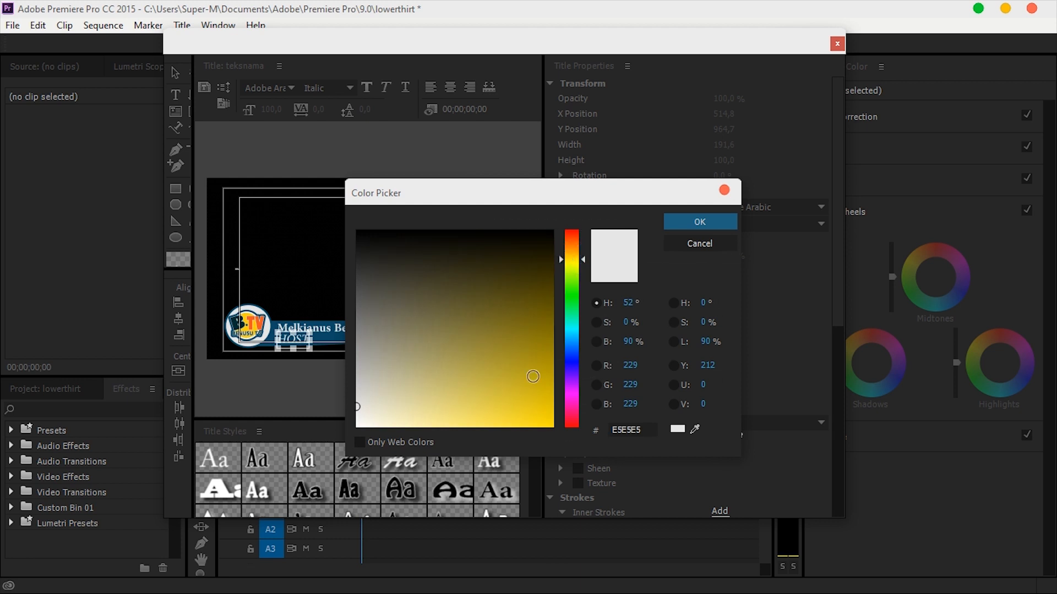
{"action": "left_click_drag", "start_coordinate": [525, 360], "coordinate": [598, 480]}
{"action": "left_click", "coordinate": [573, 241]}
{"action": "left_click", "coordinate": [697, 221]}
{"action": "left_click", "coordinate": [430, 260]}
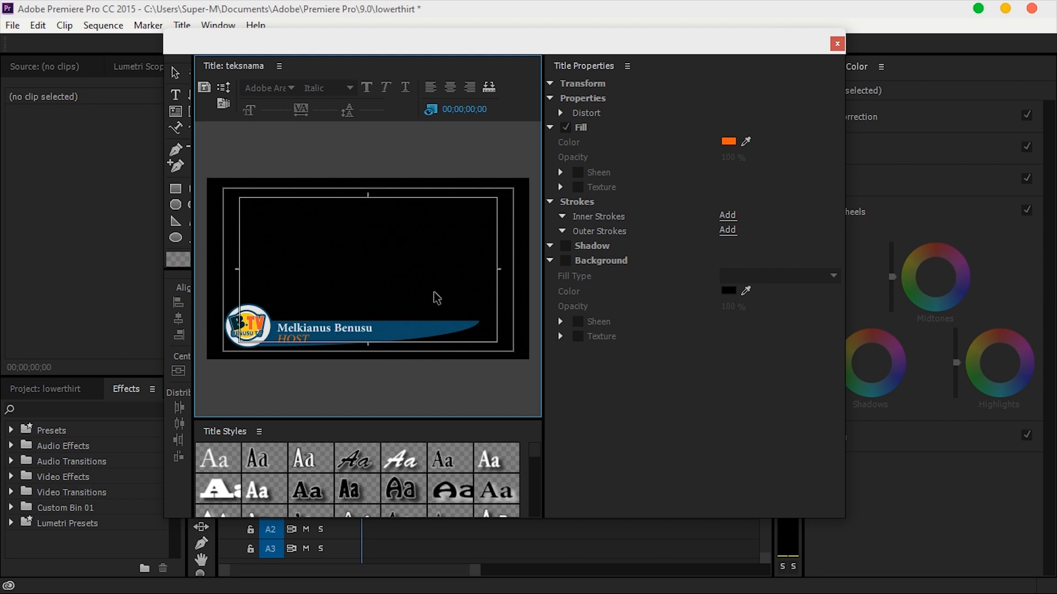
{"action": "left_click", "coordinate": [837, 44]}
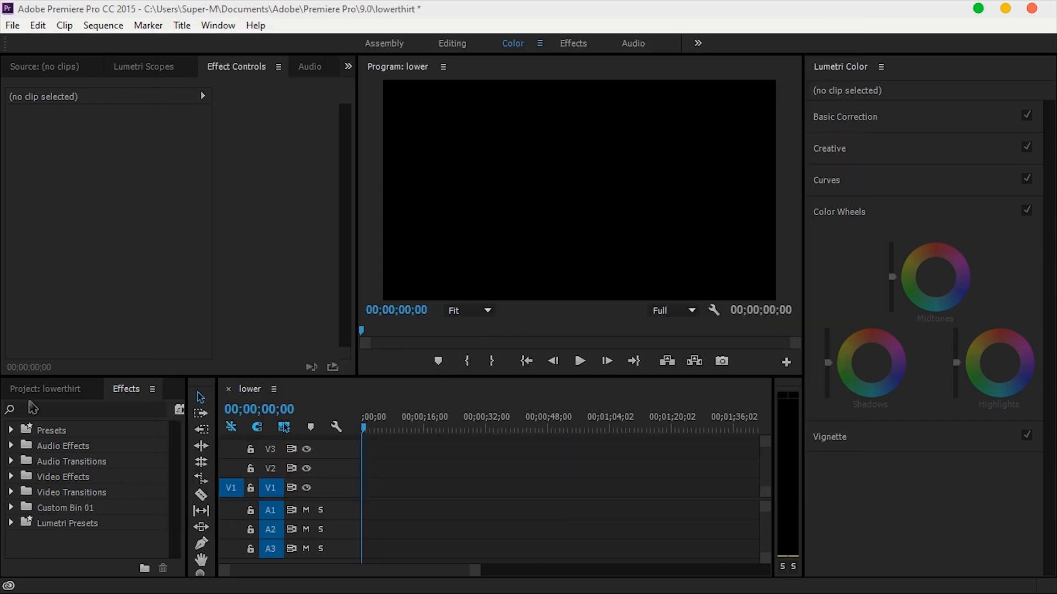
Put the teksnama title on V2 and set its blue arc's fill opacity to 50%
{"action": "left_click", "coordinate": [19, 392]}
{"action": "left_click_drag", "start_coordinate": [88, 478], "coordinate": [348, 476]}
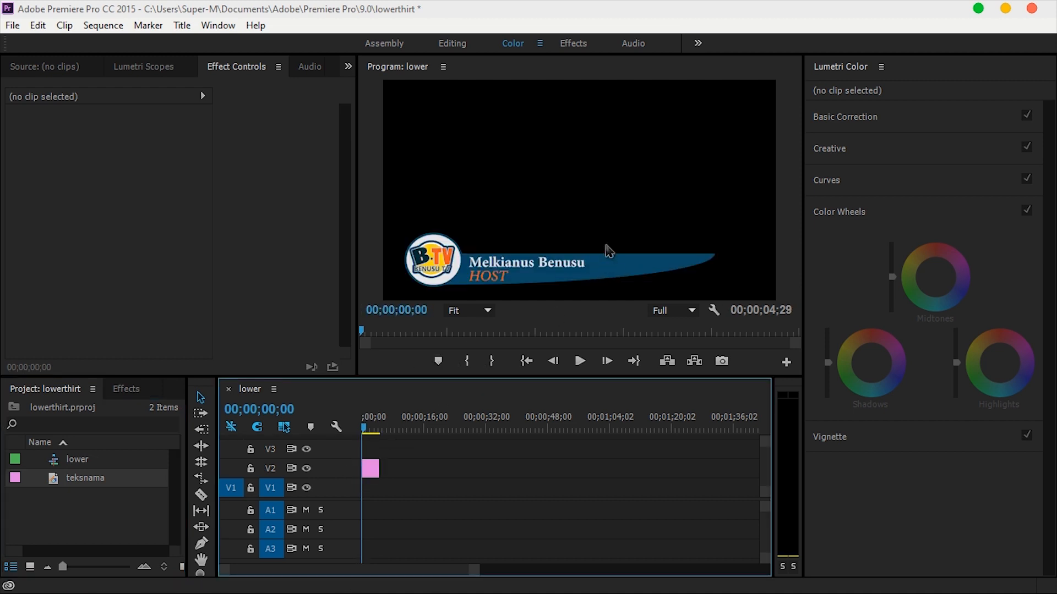
{"action": "double_click", "coordinate": [370, 470]}
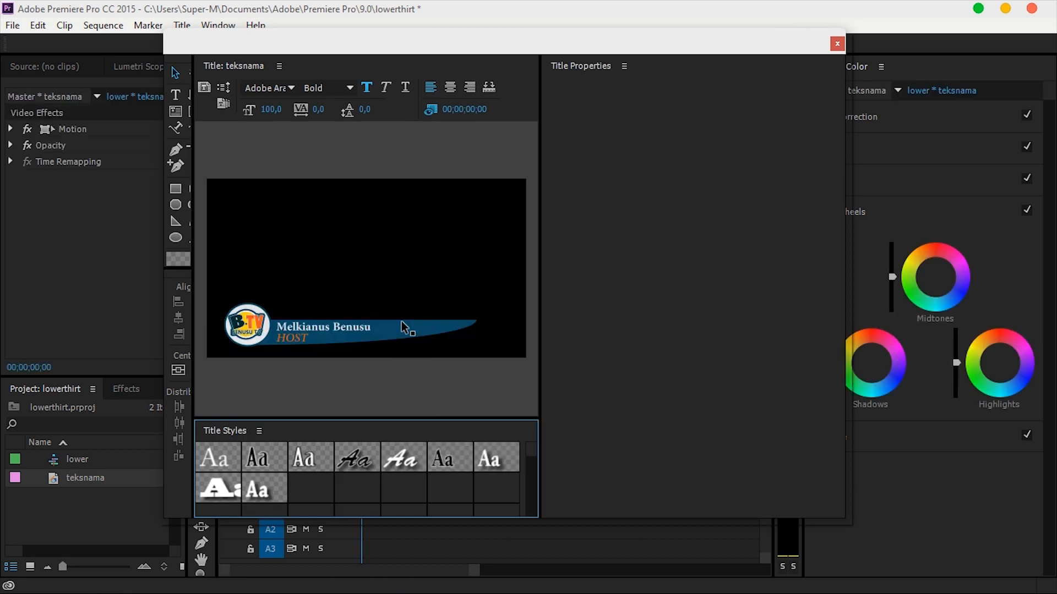
{"action": "left_click", "coordinate": [404, 327]}
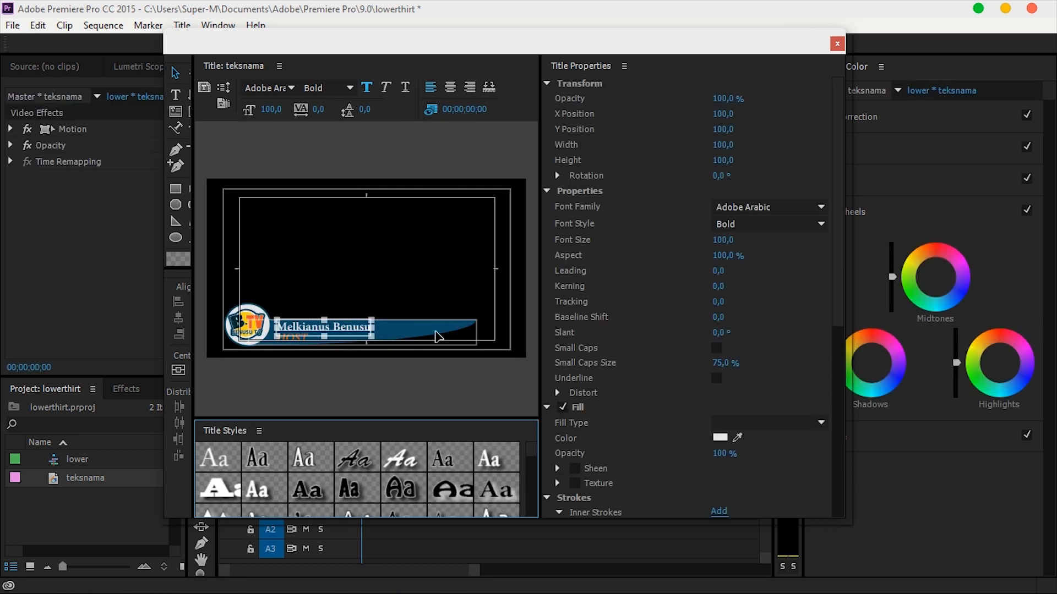
{"action": "left_click_drag", "start_coordinate": [717, 286], "coordinate": [684, 286]}
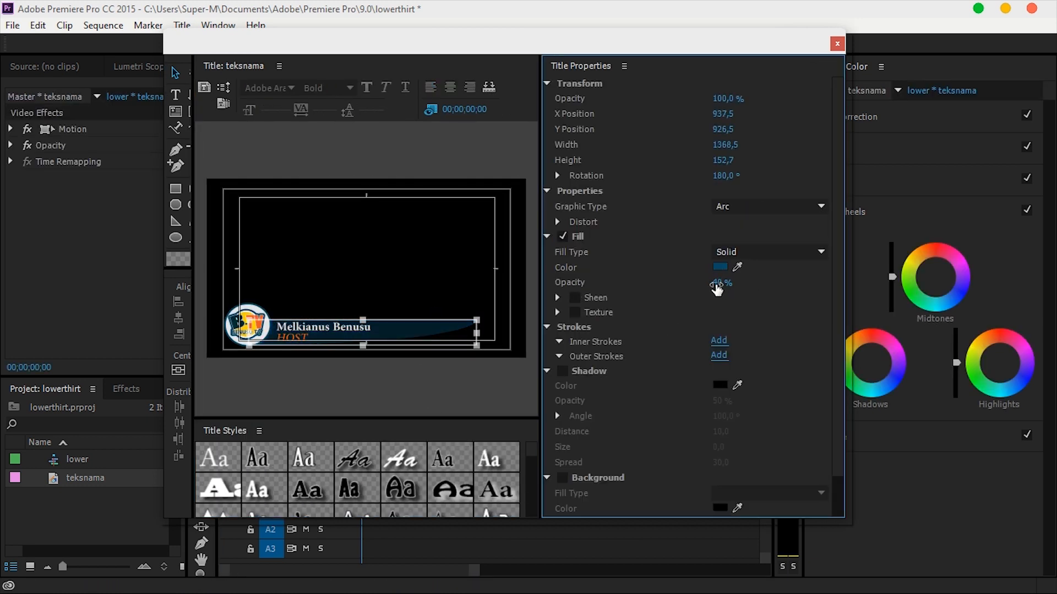
{"action": "left_click", "coordinate": [718, 284]}
{"action": "key", "text": "Return"}
{"action": "left_click", "coordinate": [837, 44]}
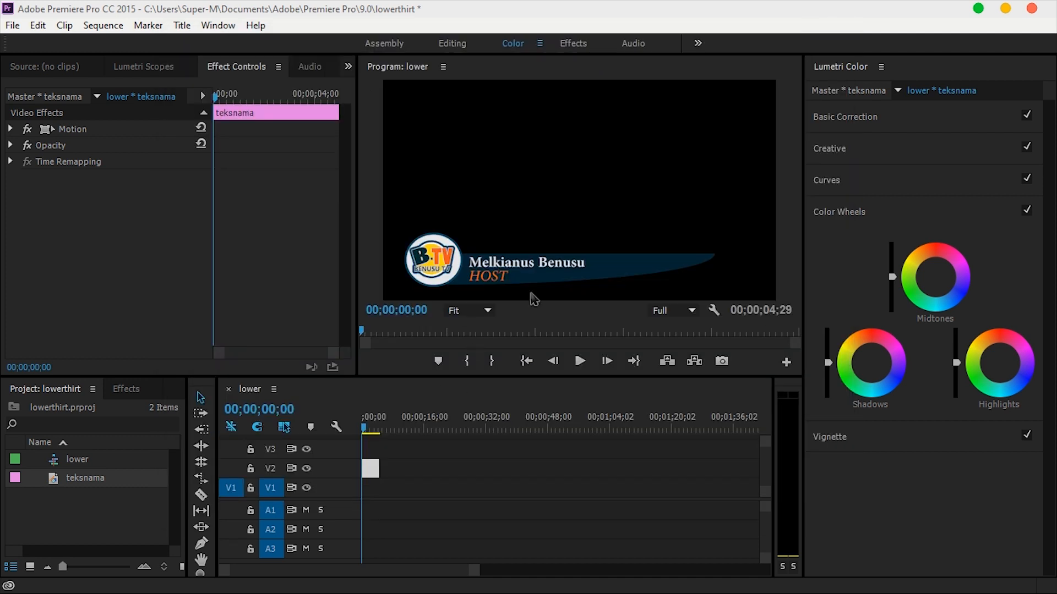
{"action": "left_click_drag", "start_coordinate": [476, 570], "coordinate": [385, 578]}
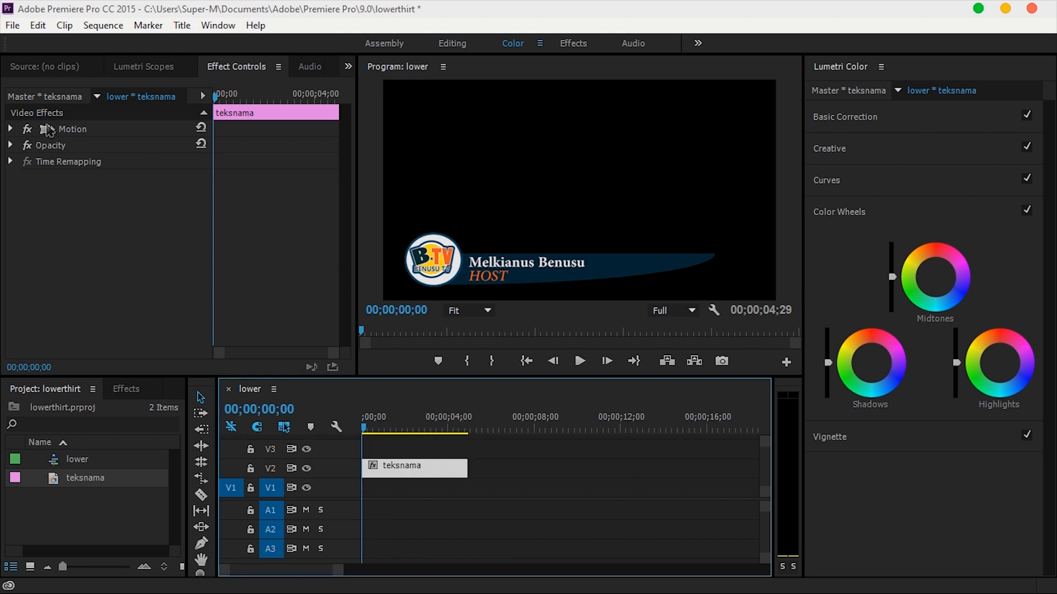
Import Nested Sequence 01.mp4 and place it on V1 beneath the title
{"action": "left_click", "coordinate": [12, 25]}
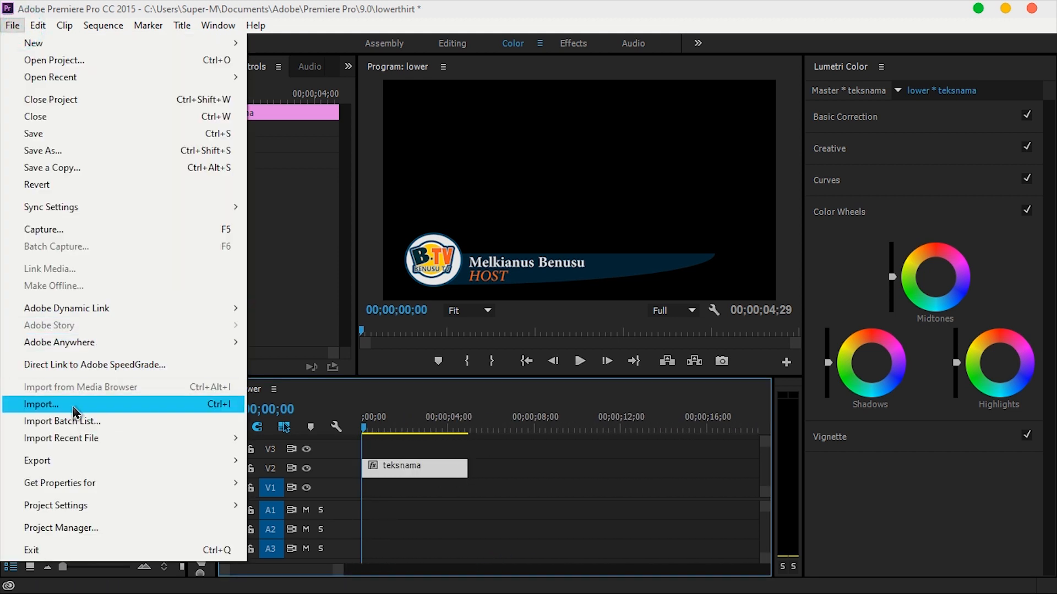
{"action": "left_click", "coordinate": [73, 409]}
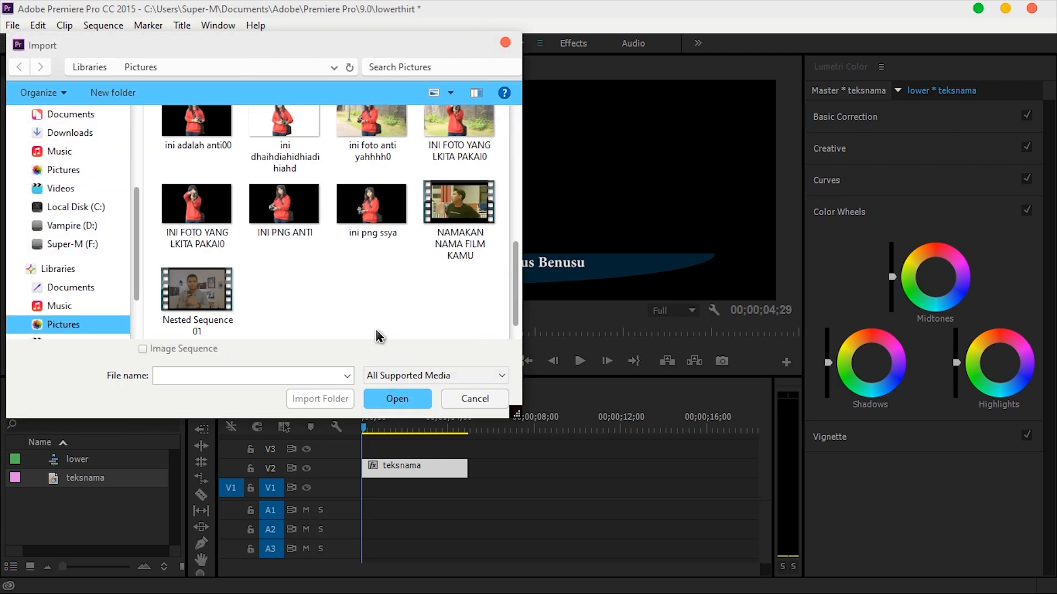
{"action": "left_click", "coordinate": [196, 300]}
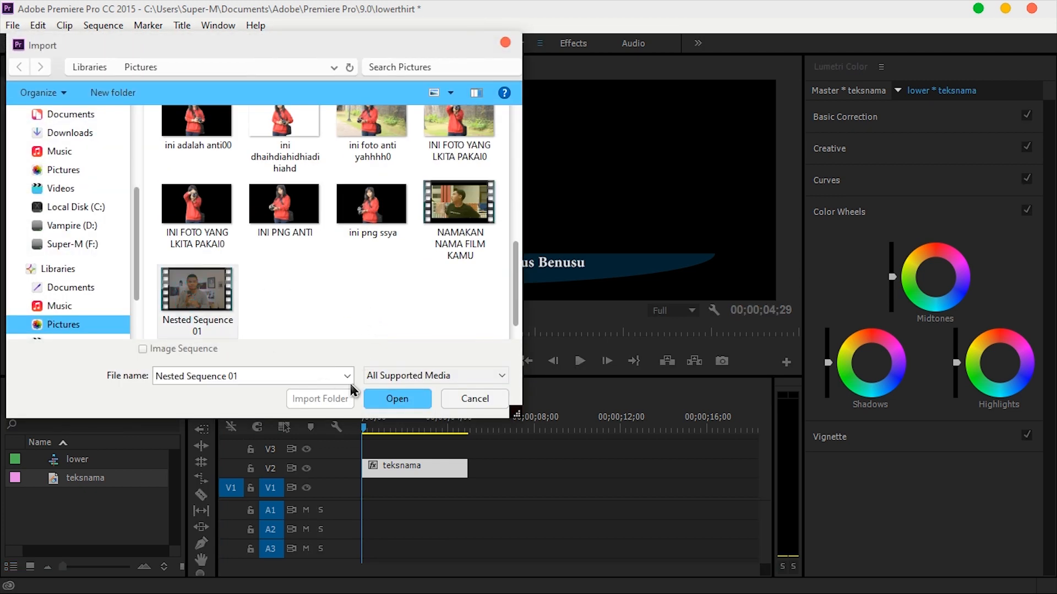
{"action": "left_click", "coordinate": [398, 399]}
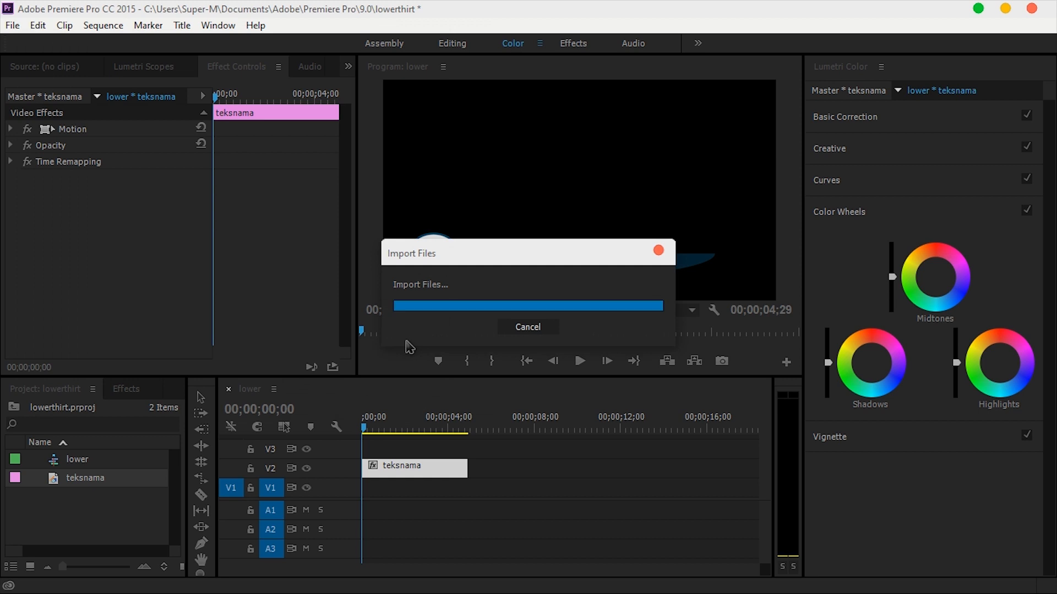
{"action": "left_click_drag", "start_coordinate": [109, 484], "coordinate": [407, 436]}
{"action": "left_click", "coordinate": [389, 428]}
{"action": "left_click_drag", "start_coordinate": [317, 570], "coordinate": [395, 571]}
Scale the teksnama title's Motion settings up to 116 in Effect Controls
{"action": "left_click", "coordinate": [401, 465]}
{"action": "left_click", "coordinate": [46, 130]}
{"action": "left_click", "coordinate": [11, 129]}
{"action": "left_click_drag", "start_coordinate": [110, 162], "coordinate": [129, 145]}
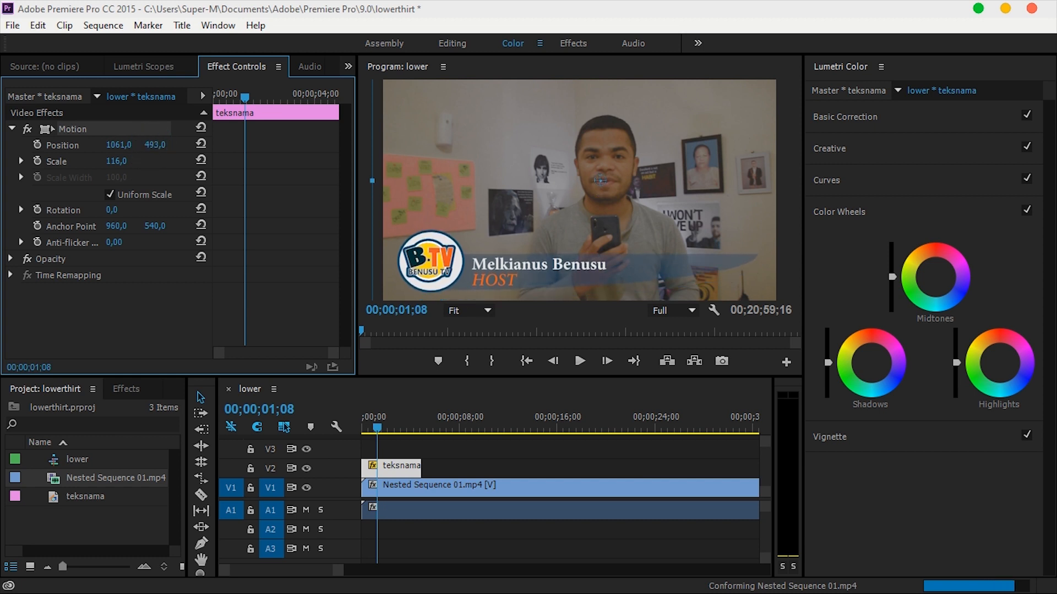
Apply the Paint Splatter wipe transition to the start of the teksnama clip
{"action": "left_click_drag", "start_coordinate": [373, 427], "coordinate": [339, 446]}
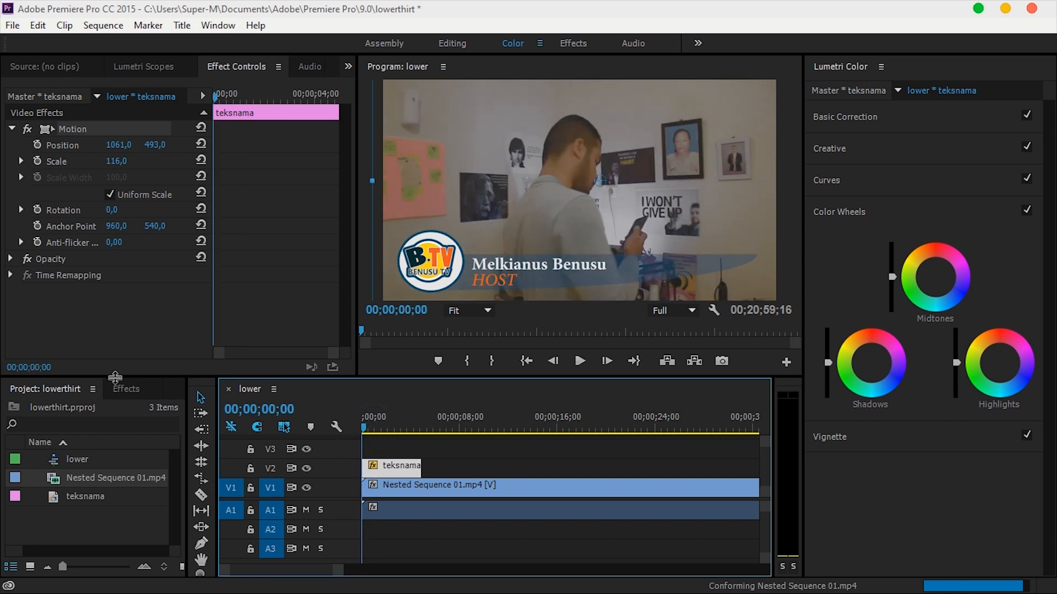
{"action": "left_click", "coordinate": [126, 388]}
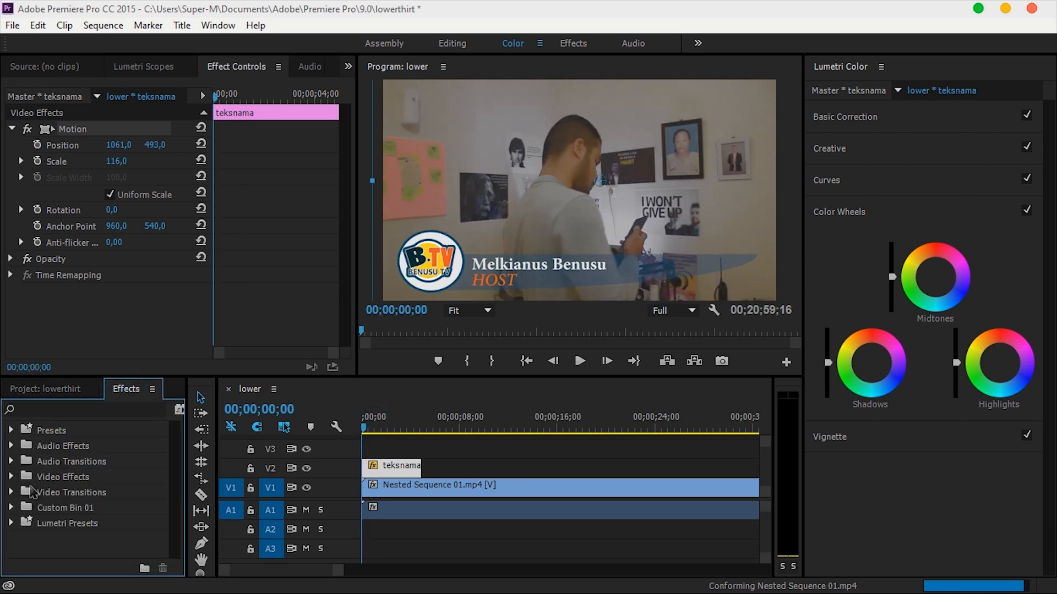
{"action": "left_click", "coordinate": [11, 492]}
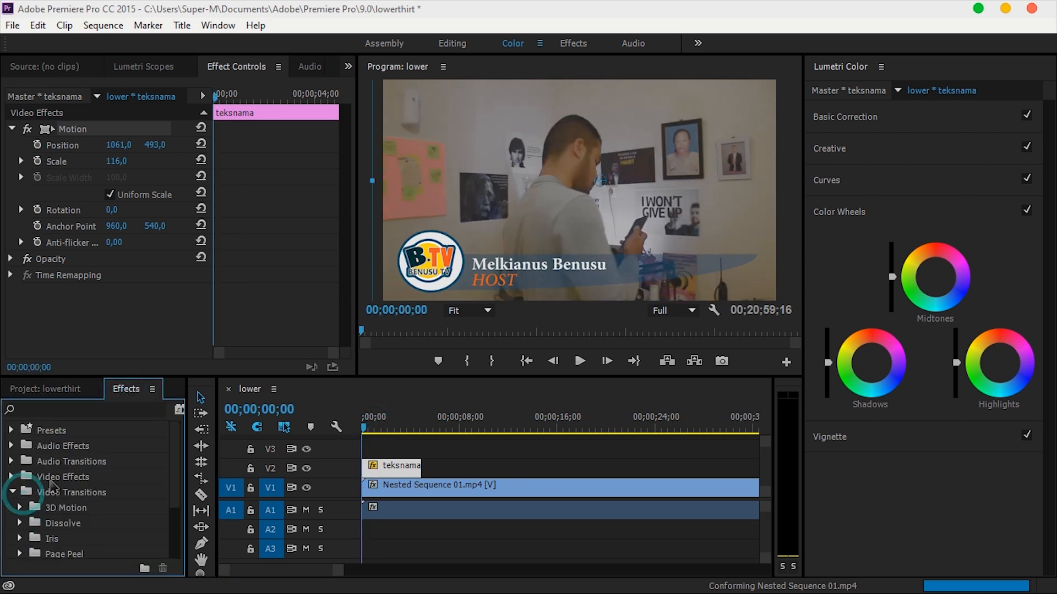
{"action": "scroll", "coordinate": [59, 490], "scroll_direction": "down", "scroll_amount": 3}
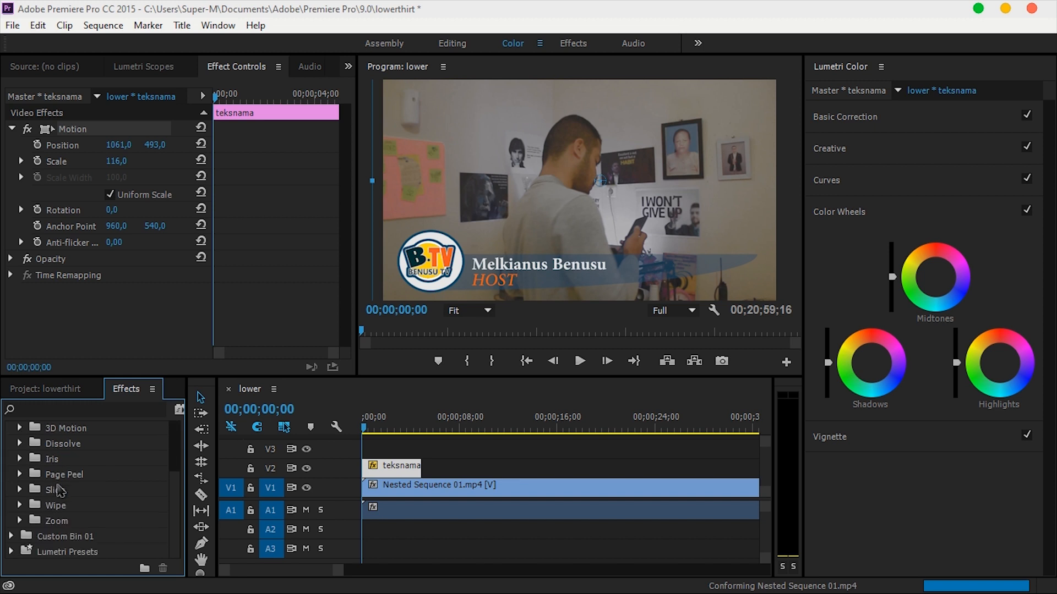
{"action": "left_click", "coordinate": [21, 505]}
{"action": "scroll", "coordinate": [98, 520], "scroll_direction": "down", "scroll_amount": 3}
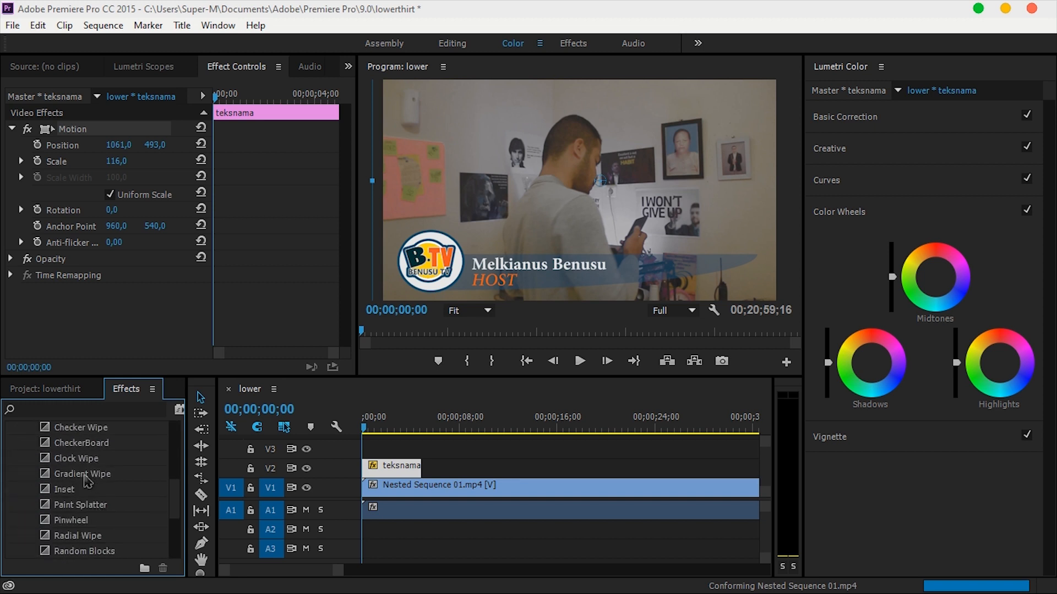
{"action": "left_click_drag", "start_coordinate": [81, 505], "coordinate": [372, 469]}
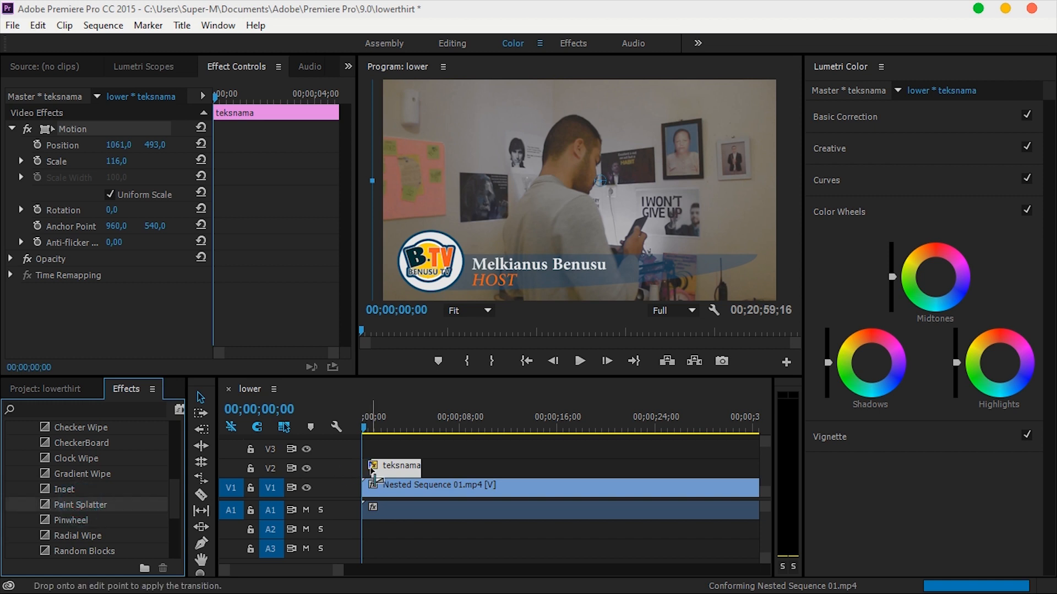
Preview the Paint Splatter transition, then delete it from the title
{"action": "left_click", "coordinate": [581, 362]}
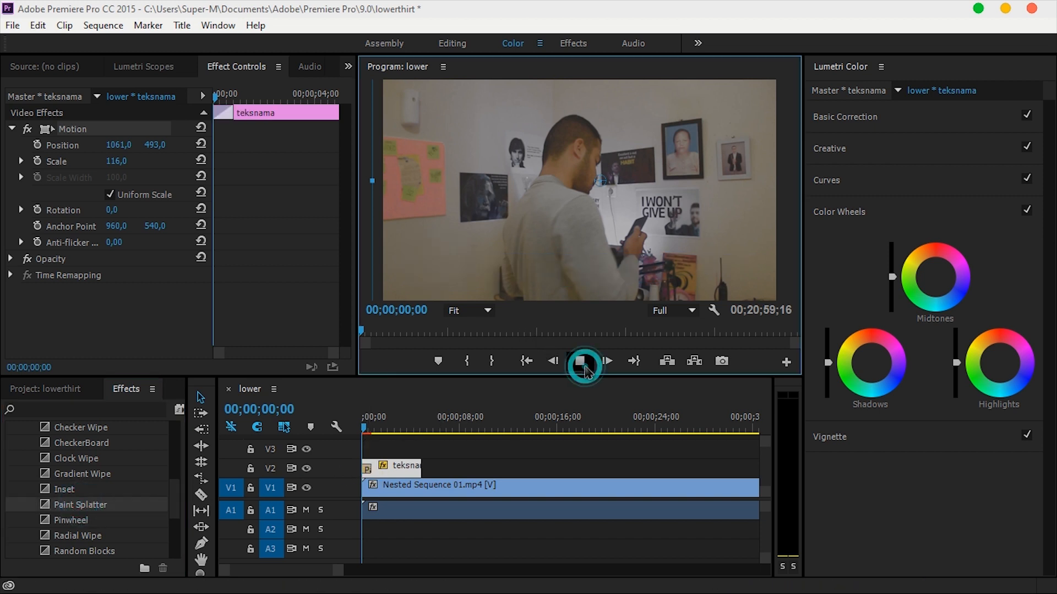
{"action": "left_click", "coordinate": [581, 362]}
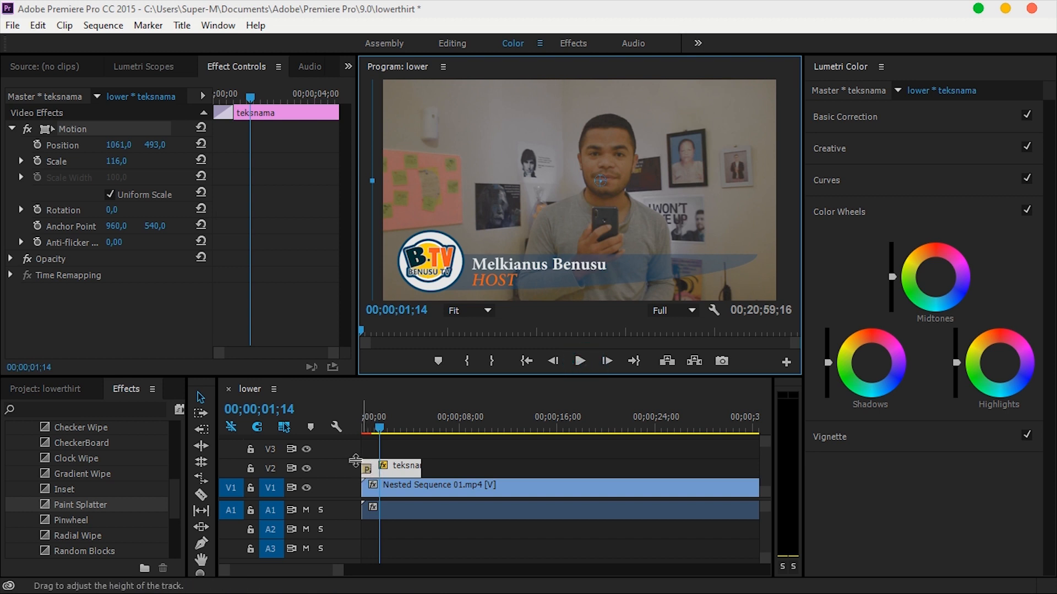
{"action": "left_click", "coordinate": [366, 471]}
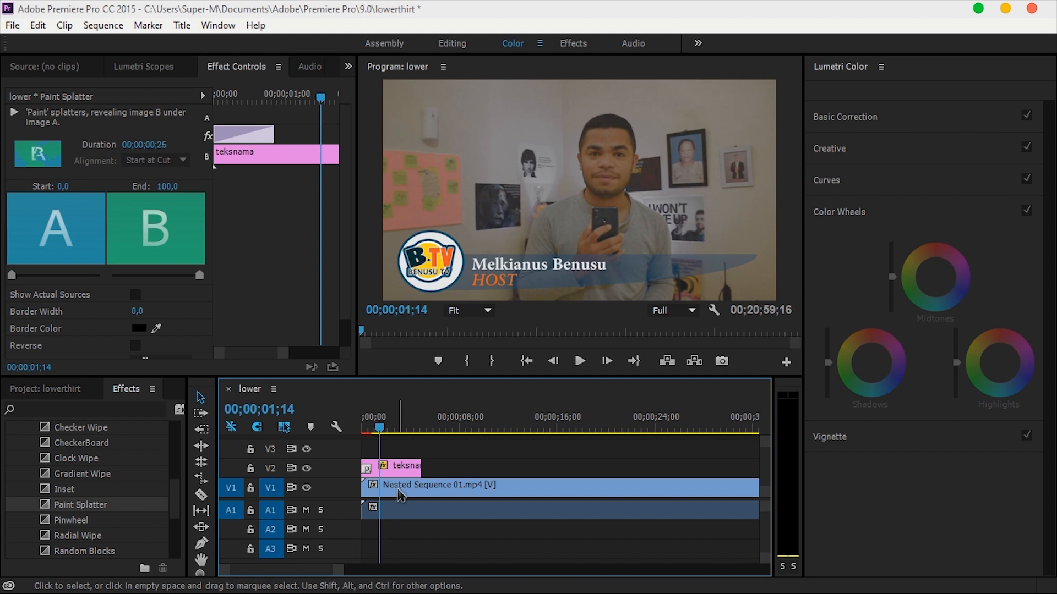
{"action": "key", "text": "Delete"}
Add a Gradient Wipe with softness 10 to the start of teksnama
{"action": "left_click_drag", "start_coordinate": [78, 477], "coordinate": [368, 468]}
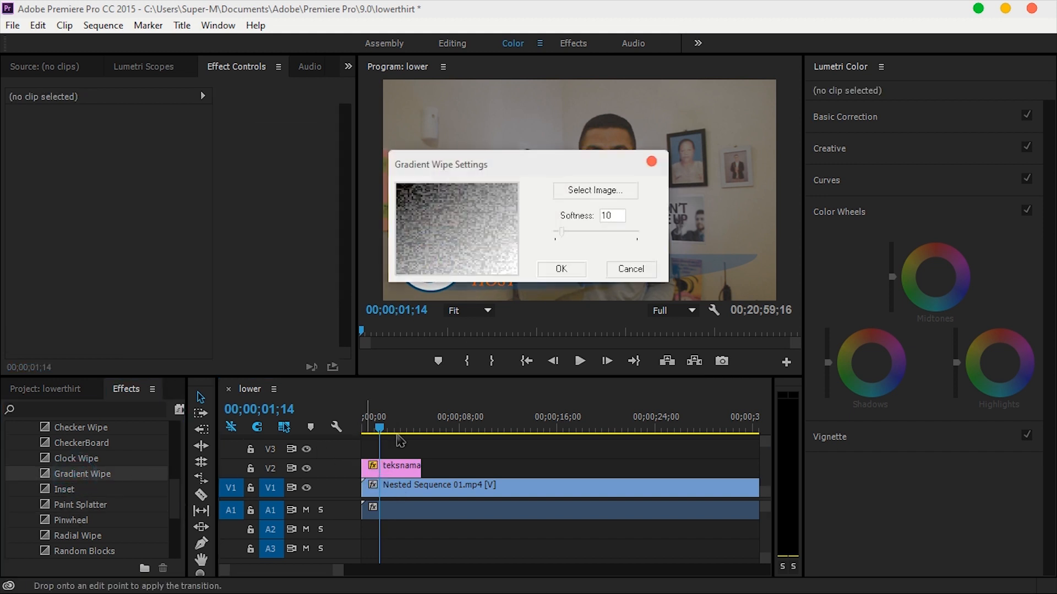
{"action": "left_click", "coordinate": [560, 269]}
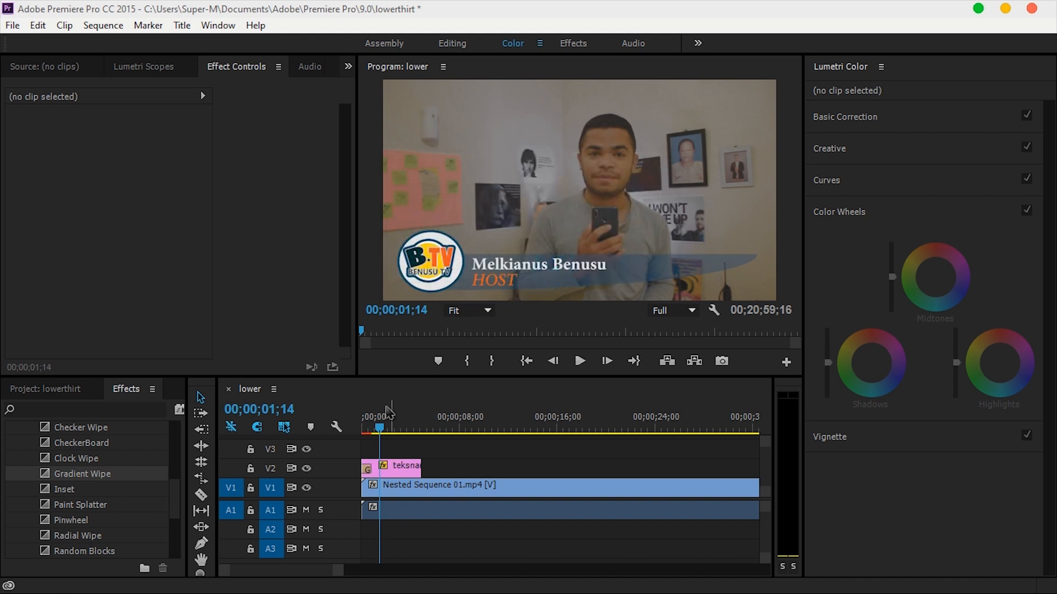
{"action": "left_click_drag", "start_coordinate": [379, 430], "coordinate": [362, 430]}
{"action": "left_click", "coordinate": [579, 361]}
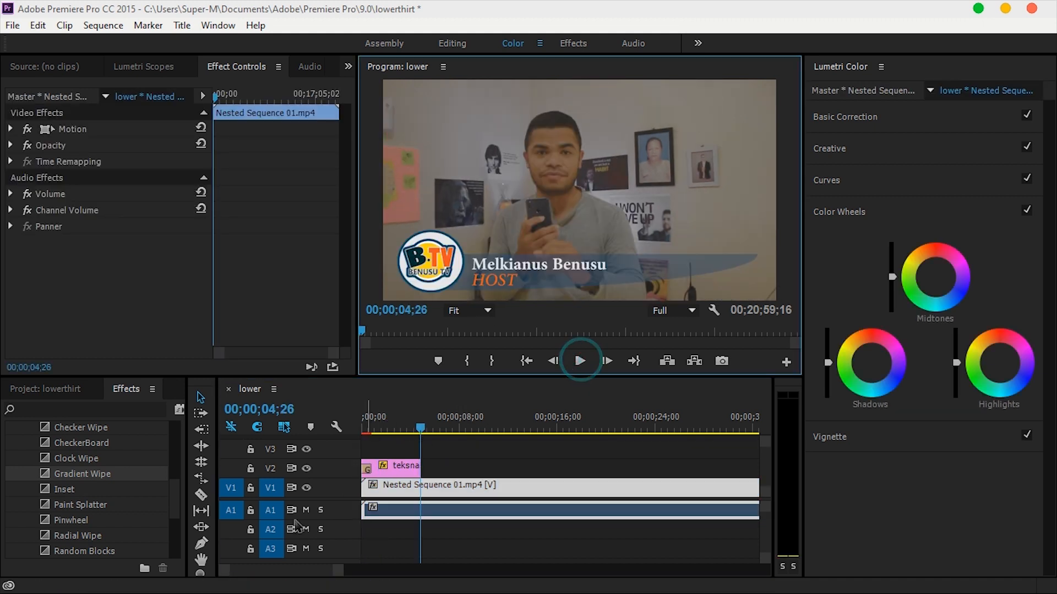
Add a matching Gradient Wipe to the title's end and play the sequence from the start
{"action": "left_click_drag", "start_coordinate": [103, 483], "coordinate": [420, 469]}
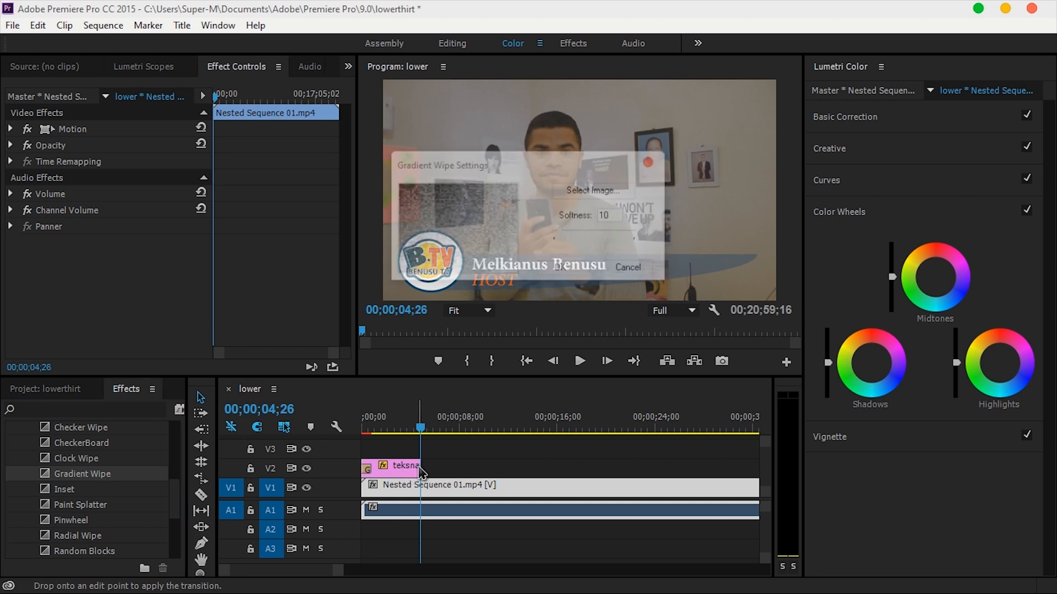
{"action": "left_click", "coordinate": [559, 270]}
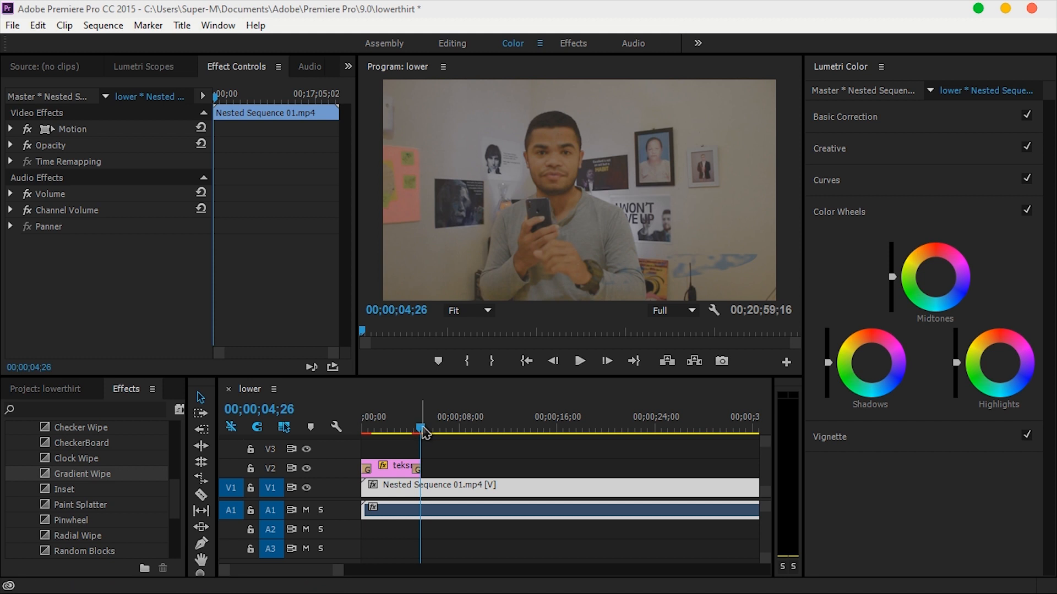
{"action": "left_click_drag", "start_coordinate": [422, 428], "coordinate": [361, 428]}
{"action": "left_click", "coordinate": [584, 365]}
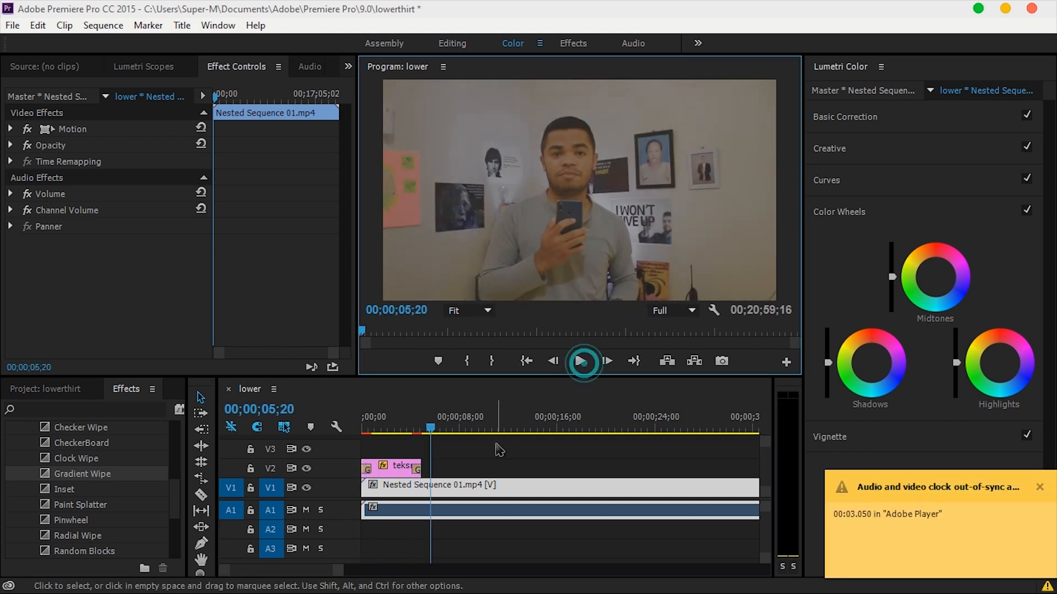